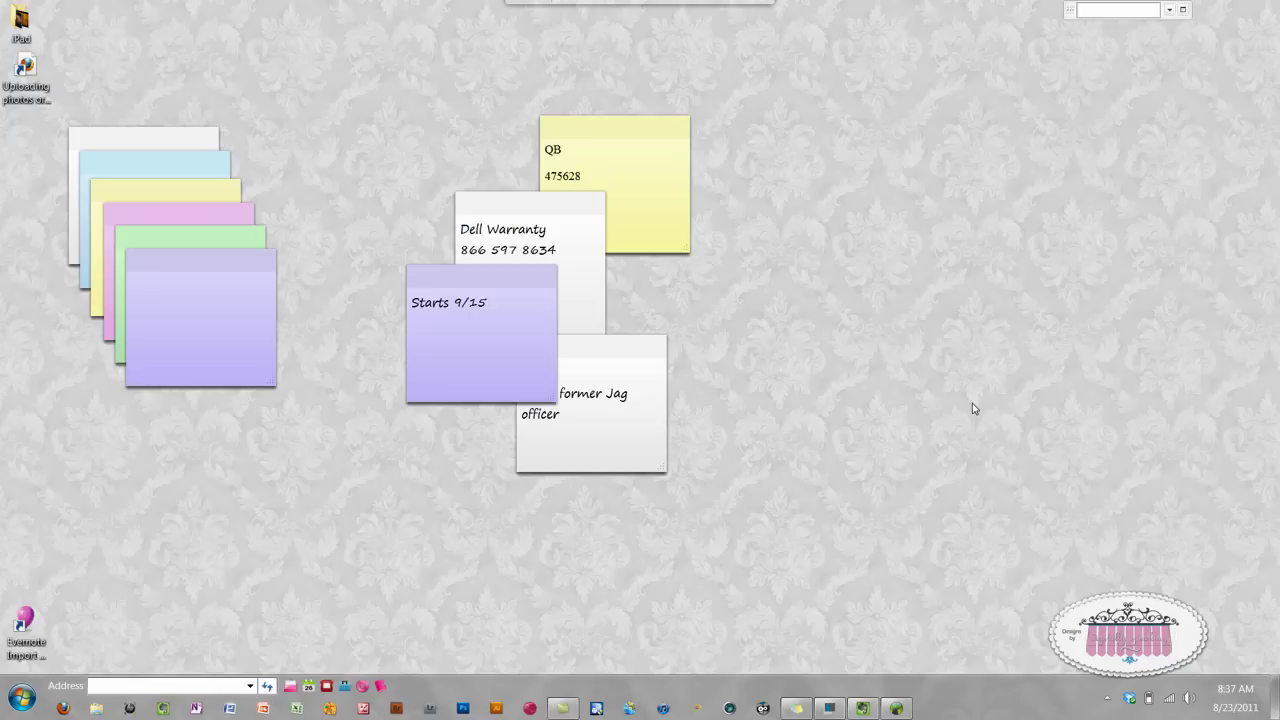
Show the hidden notification-area icons to check SugarSync's backup and sync status.
left_click(1106, 698)
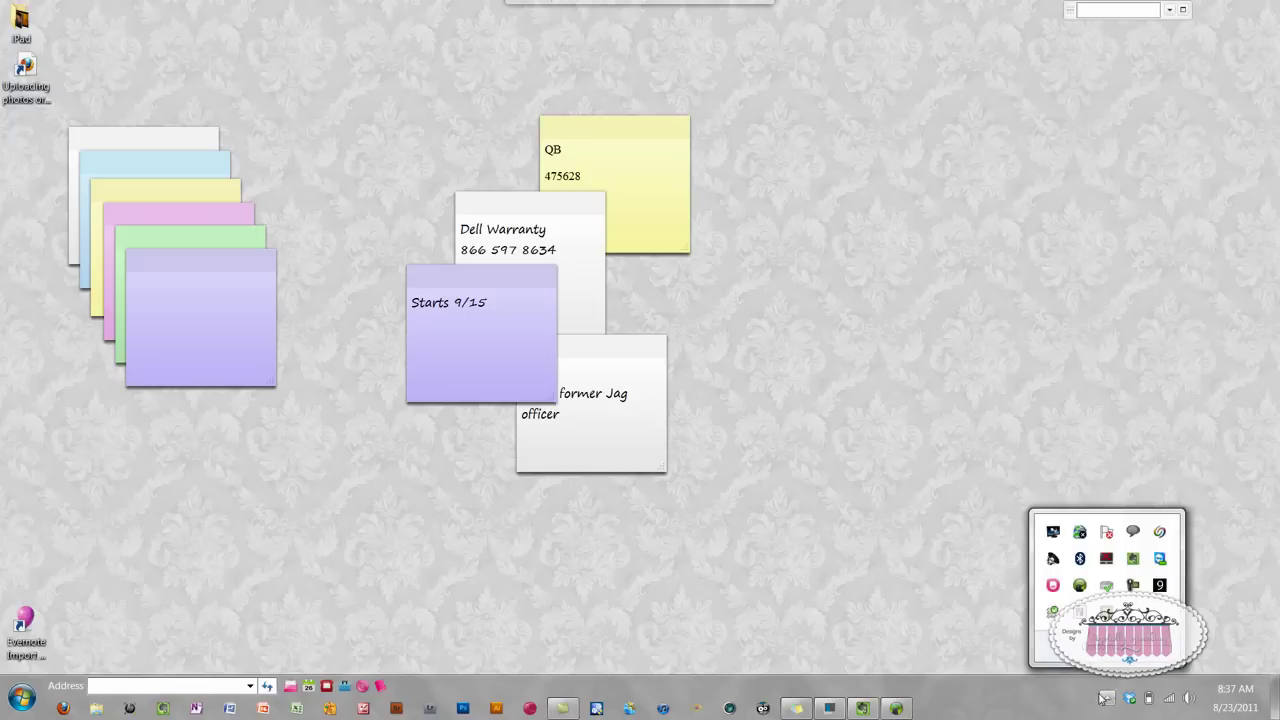
Open SugarSync File Manager and scroll its folder tree to Magic Briefcase/Blog/08 11.
double_click(1080, 587)
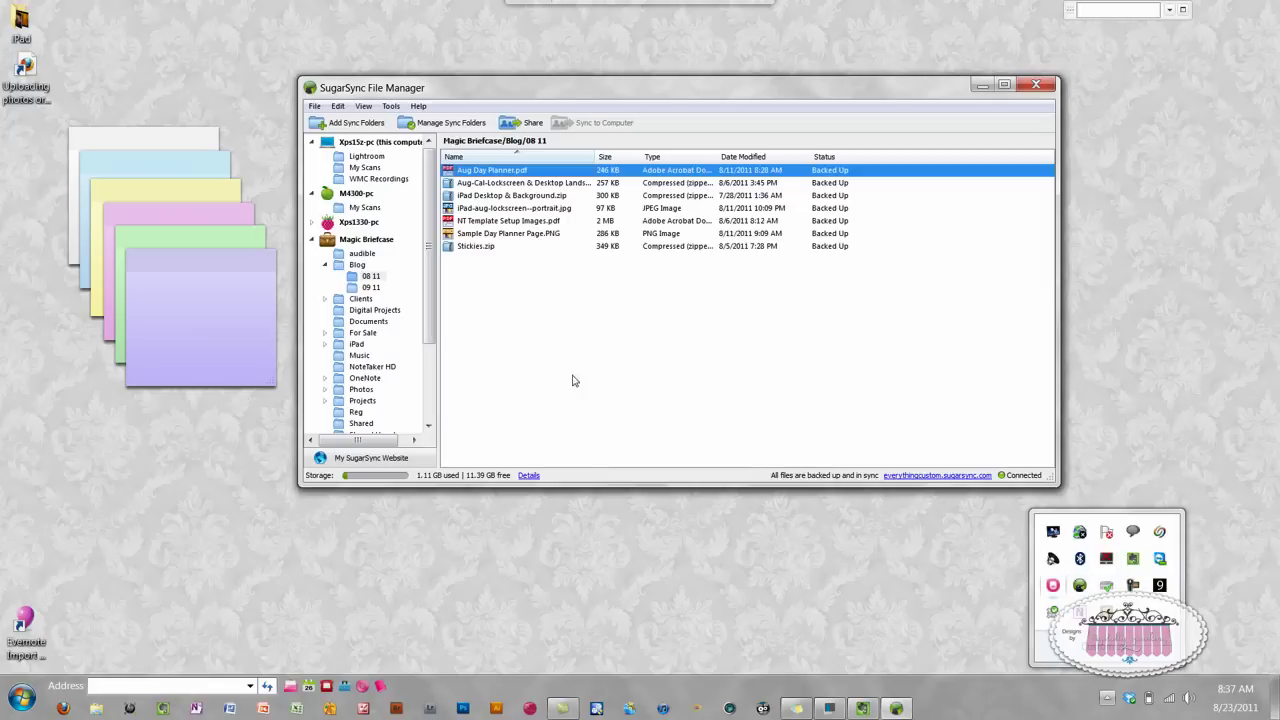
left_click_drag(428, 168, 425, 281)
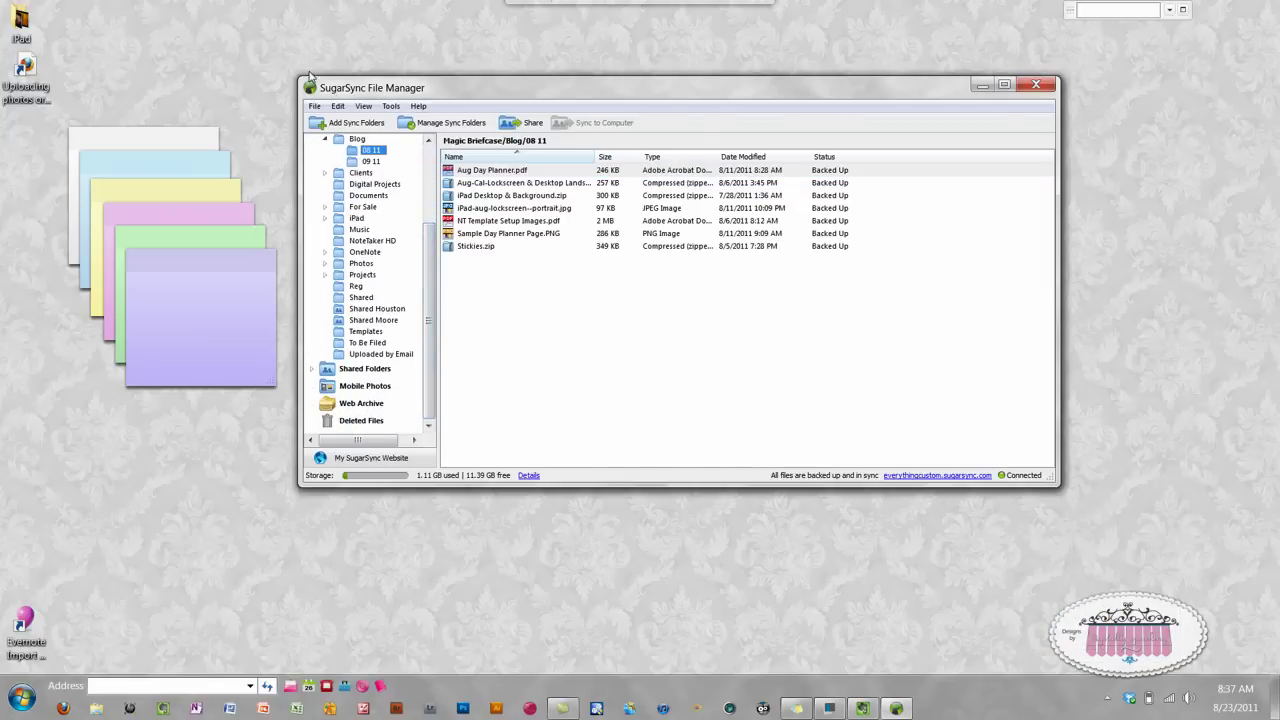
left_click_drag(430, 337, 430, 258)
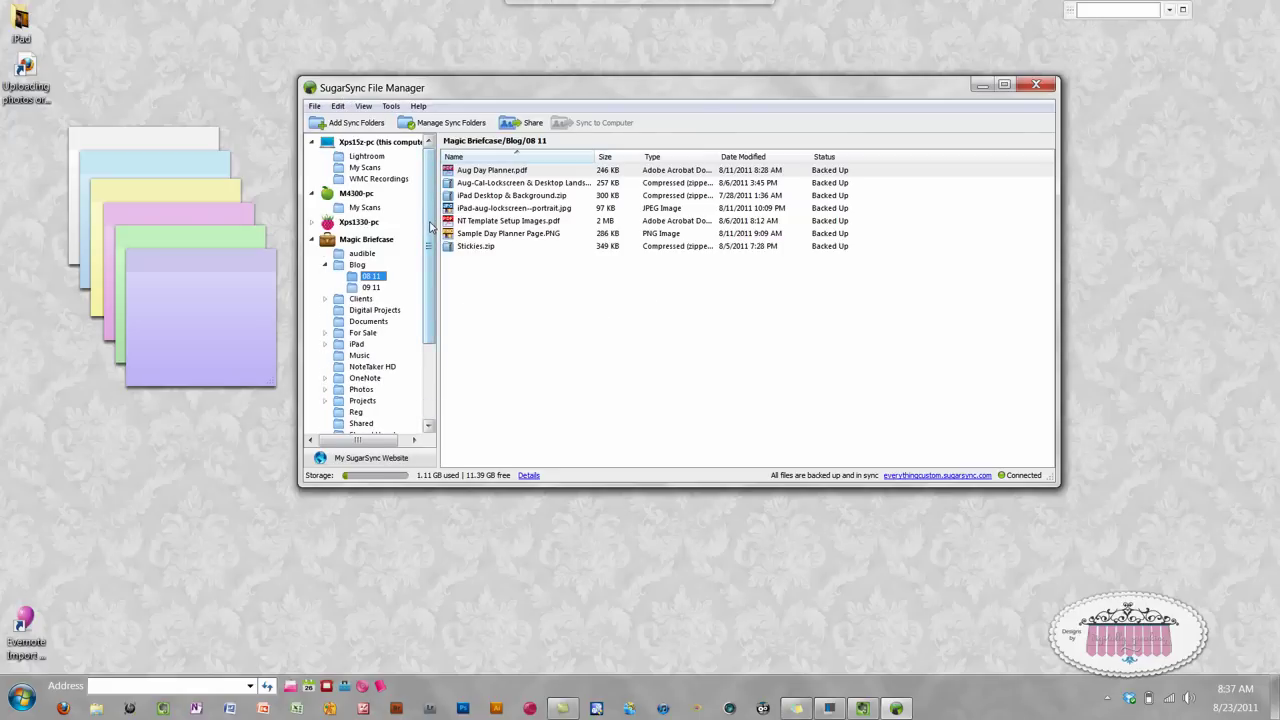
mouse_move(430, 226)
left_mouse_down()
mouse_move(424, 308)
mouse_move(428, 218)
left_mouse_up()
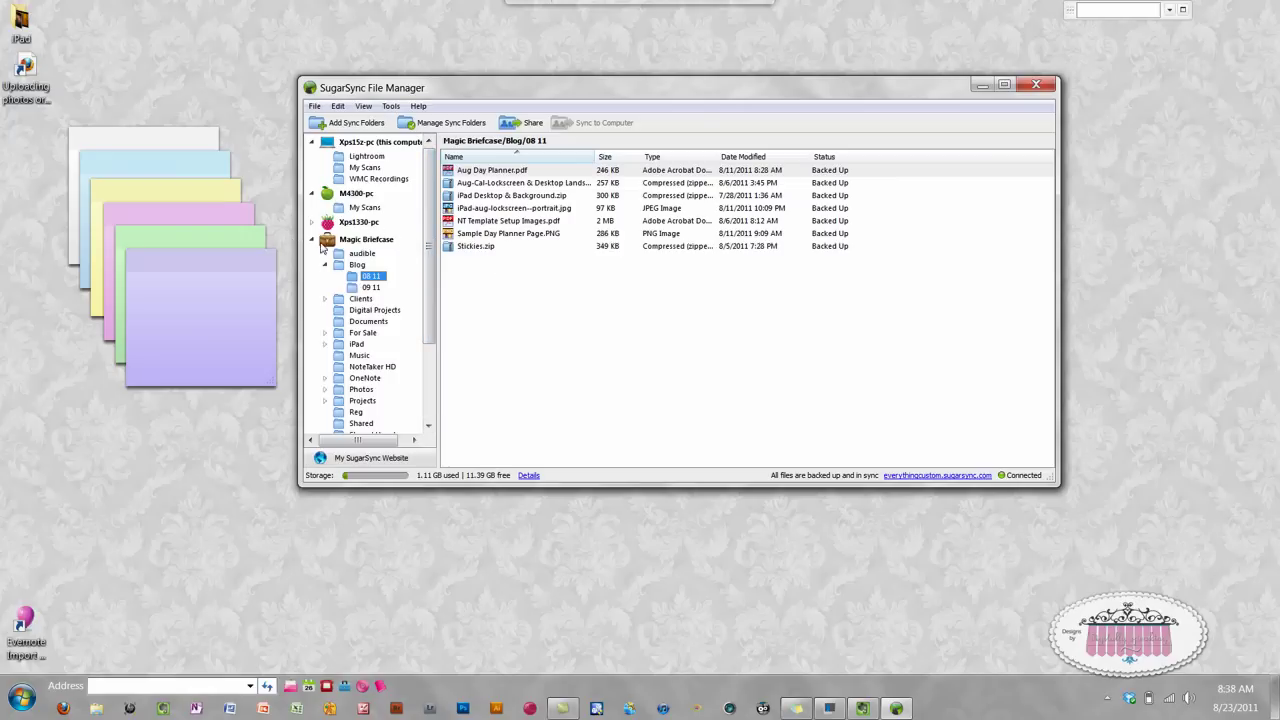
left_click_drag(428, 241, 427, 320)
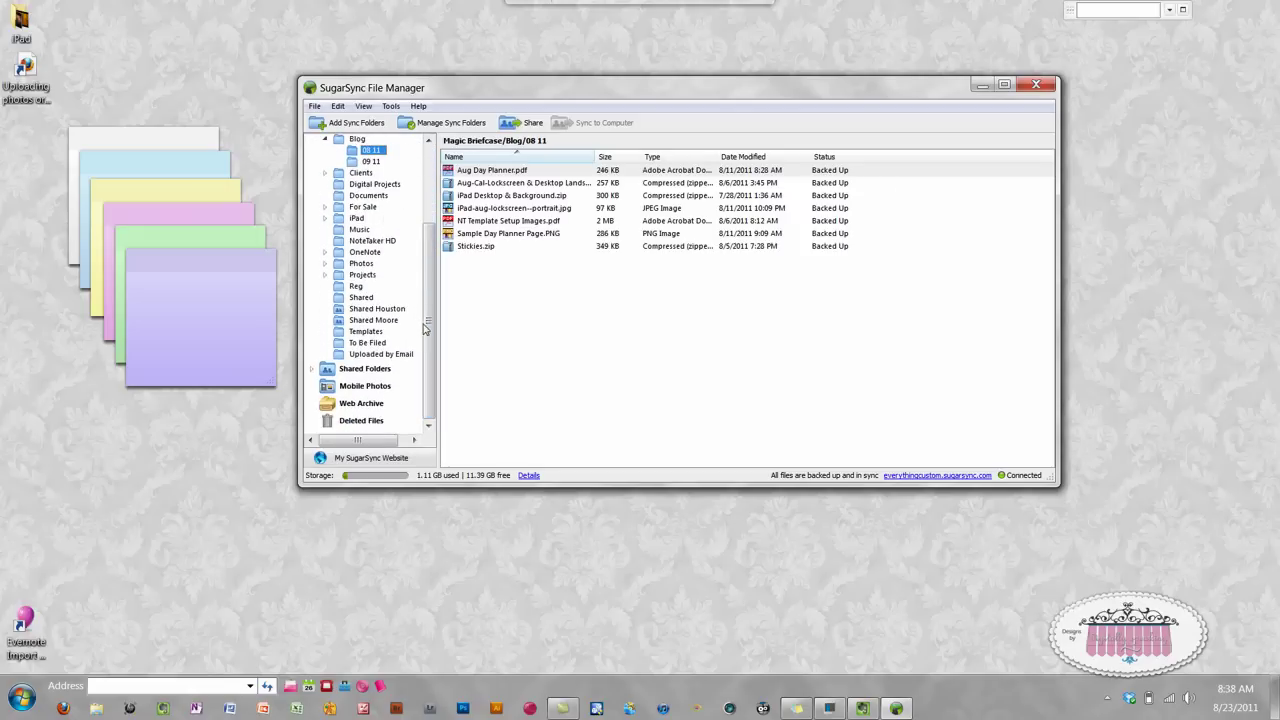
left_click_drag(426, 328, 565, 240)
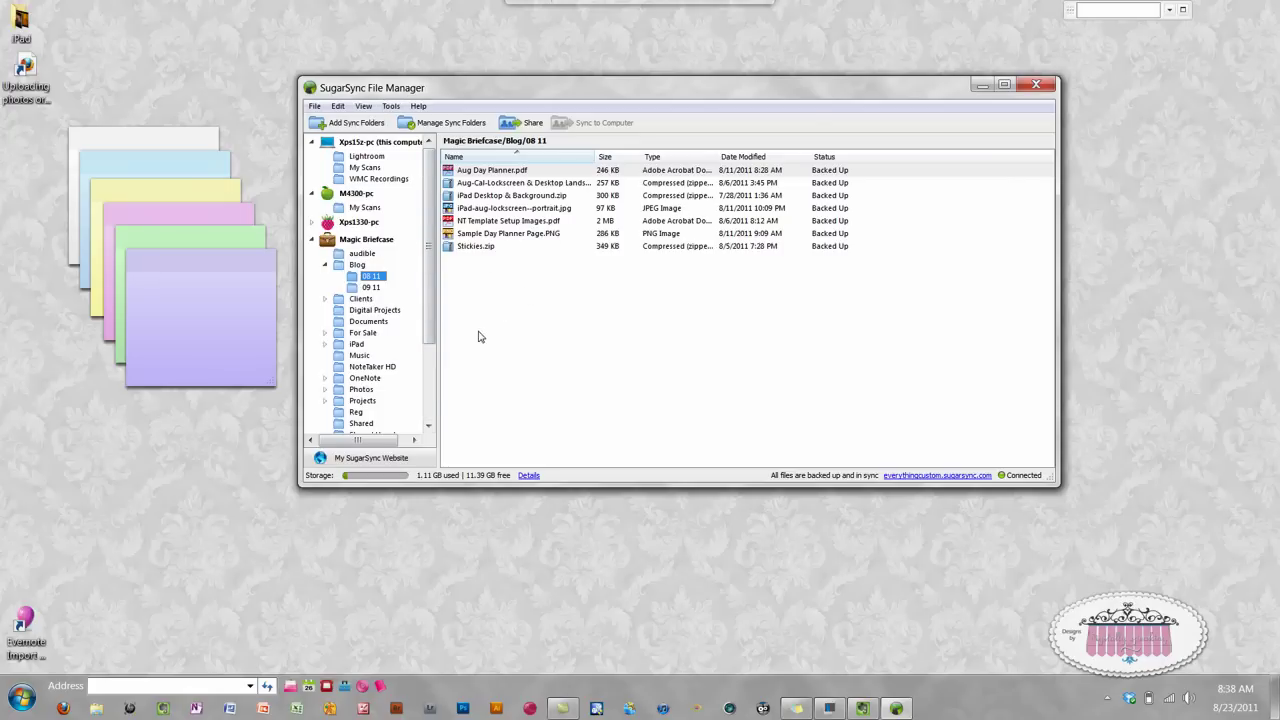
left_click(22, 697)
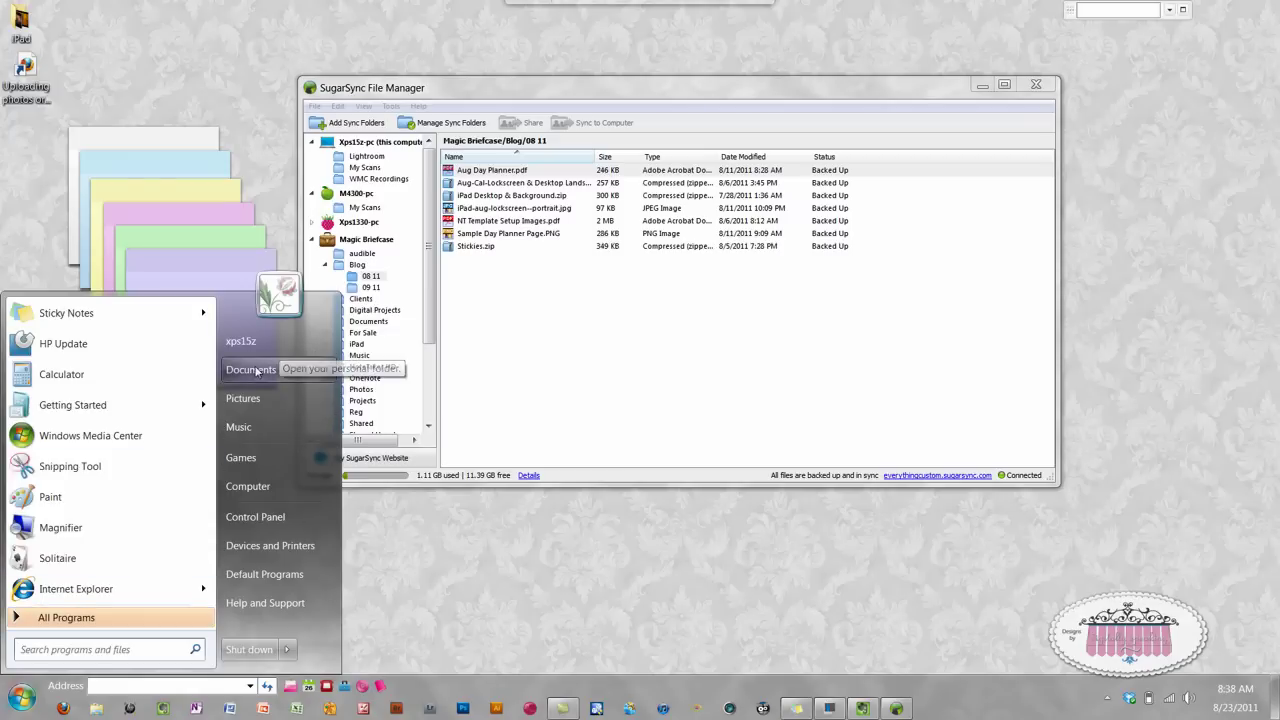
Open Documents > Magic Briefcase in Explorer and scroll through its 20 synced items.
left_click(300, 369)
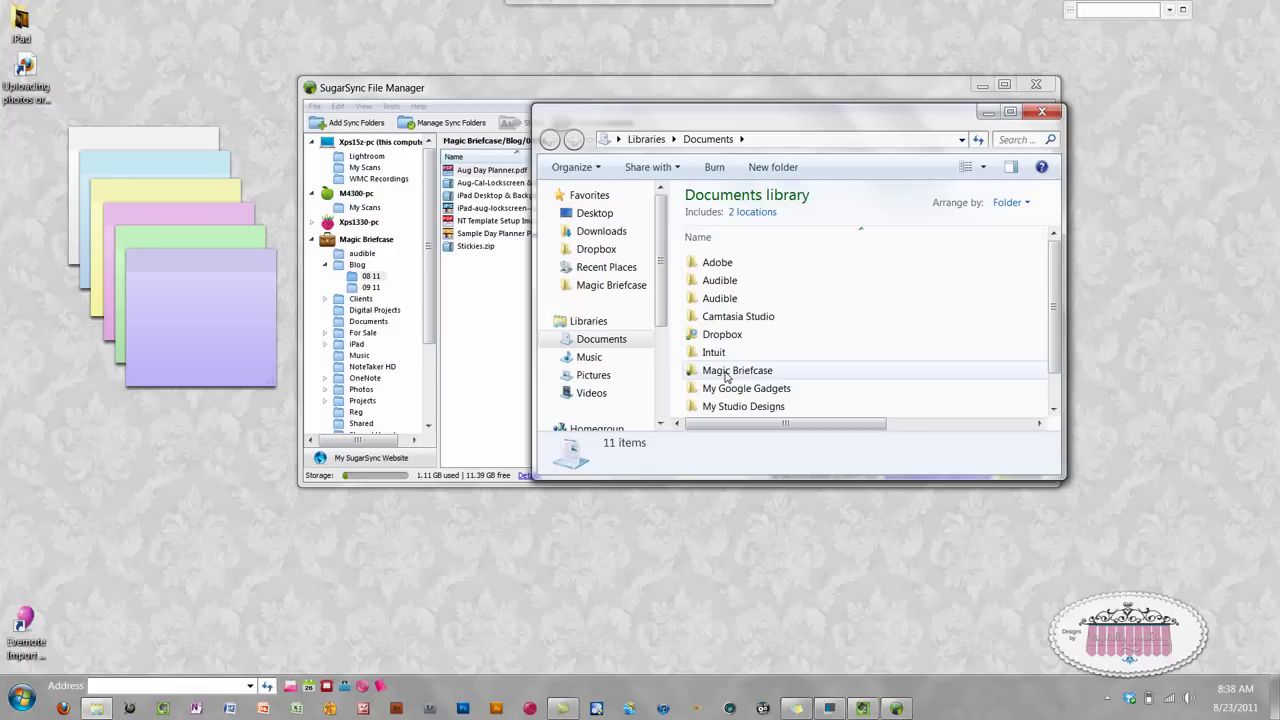
mouse_move(726, 376)
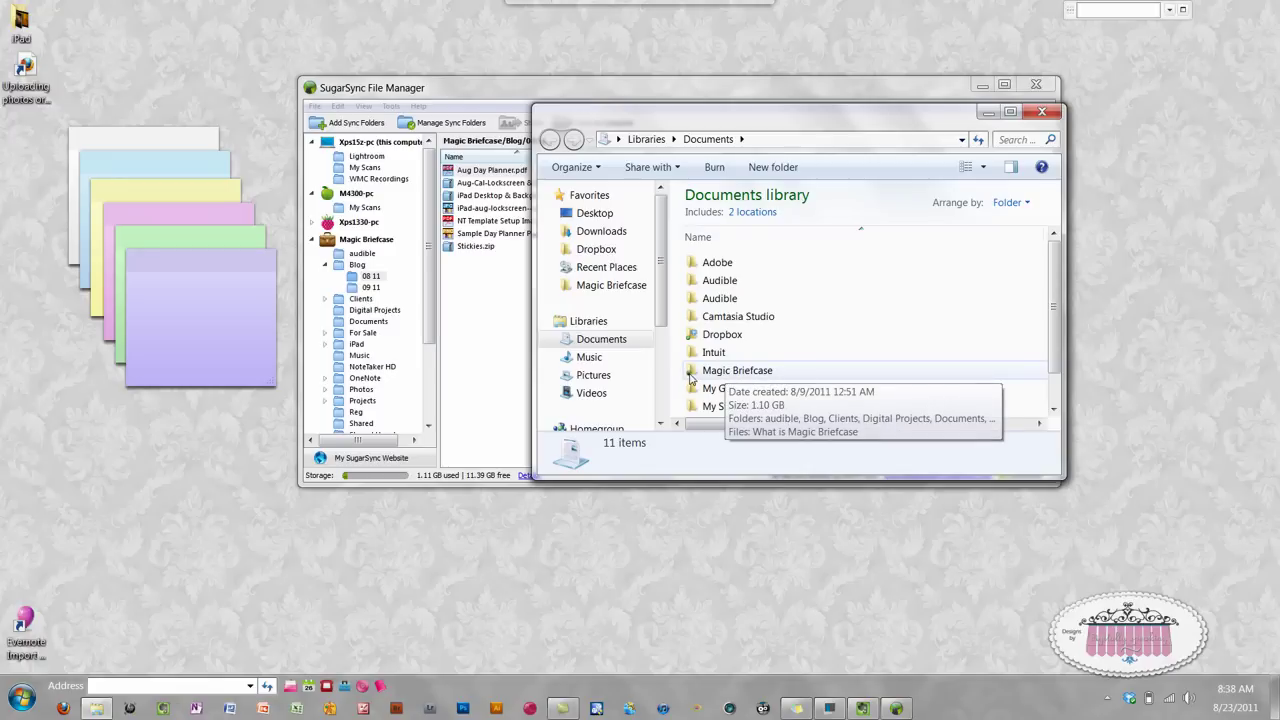
double_click(726, 376)
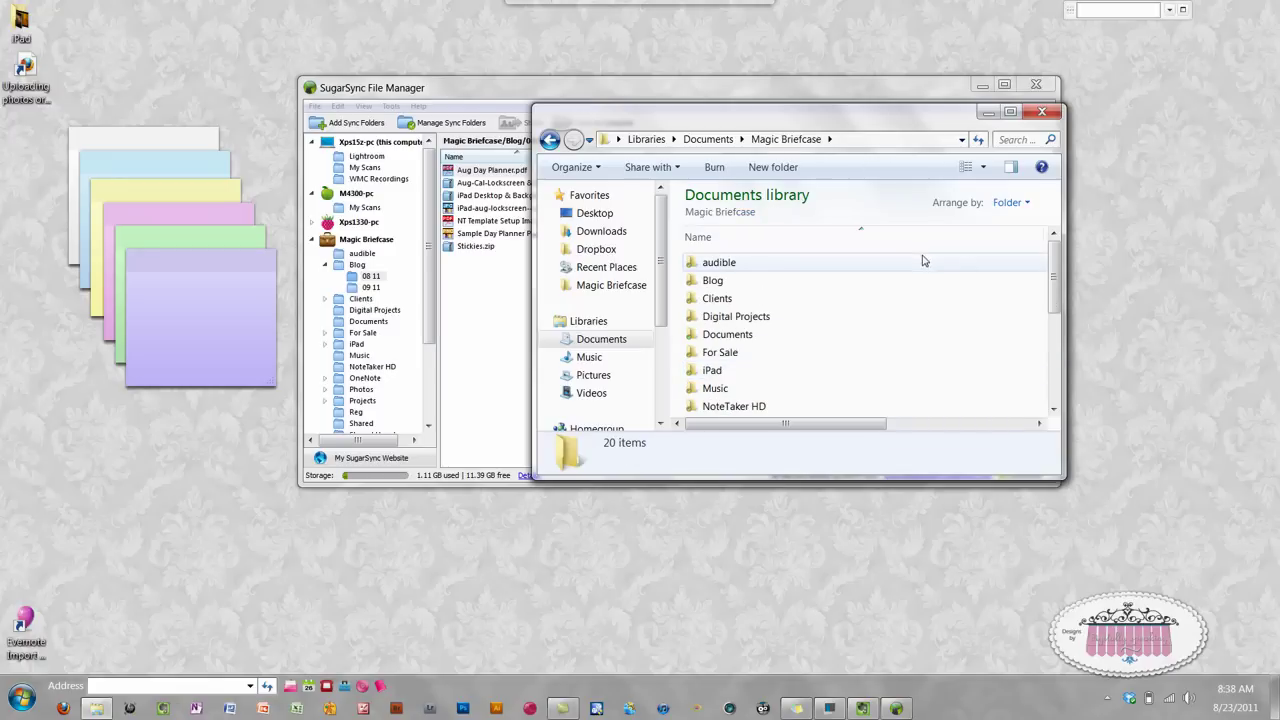
left_click_drag(1058, 262, 1057, 360)
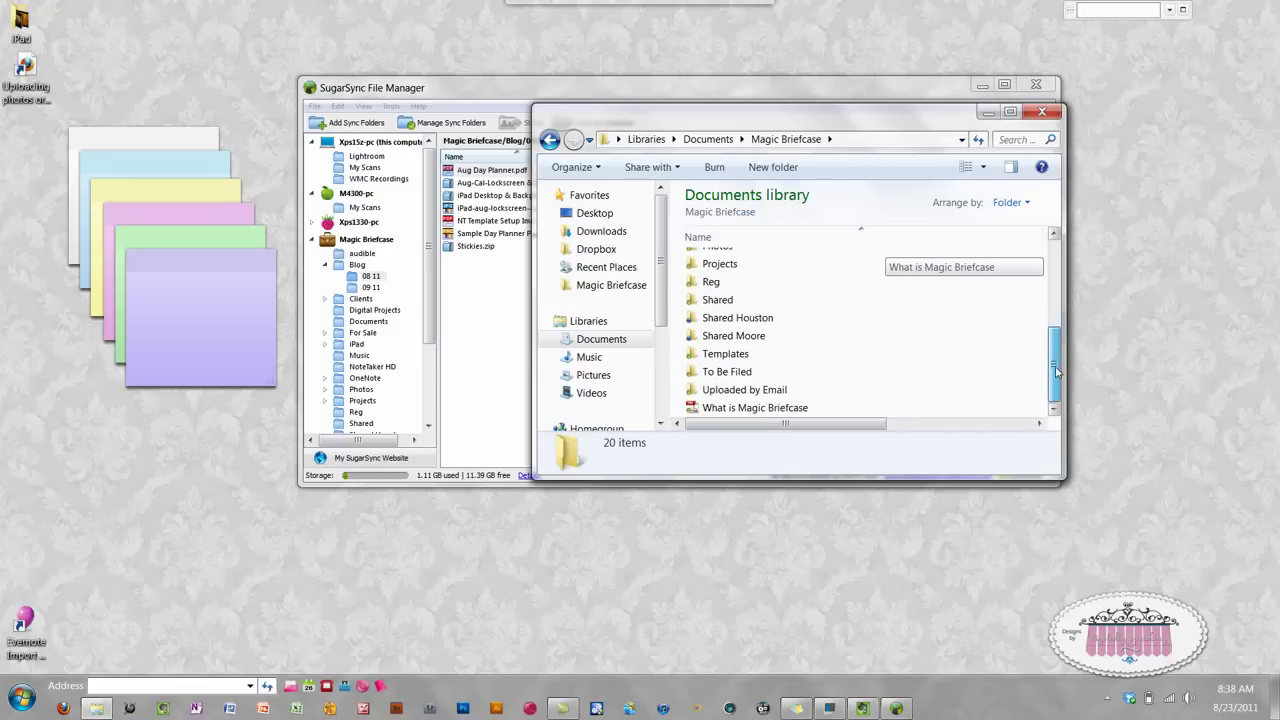
scroll(870, 355, "up", 3)
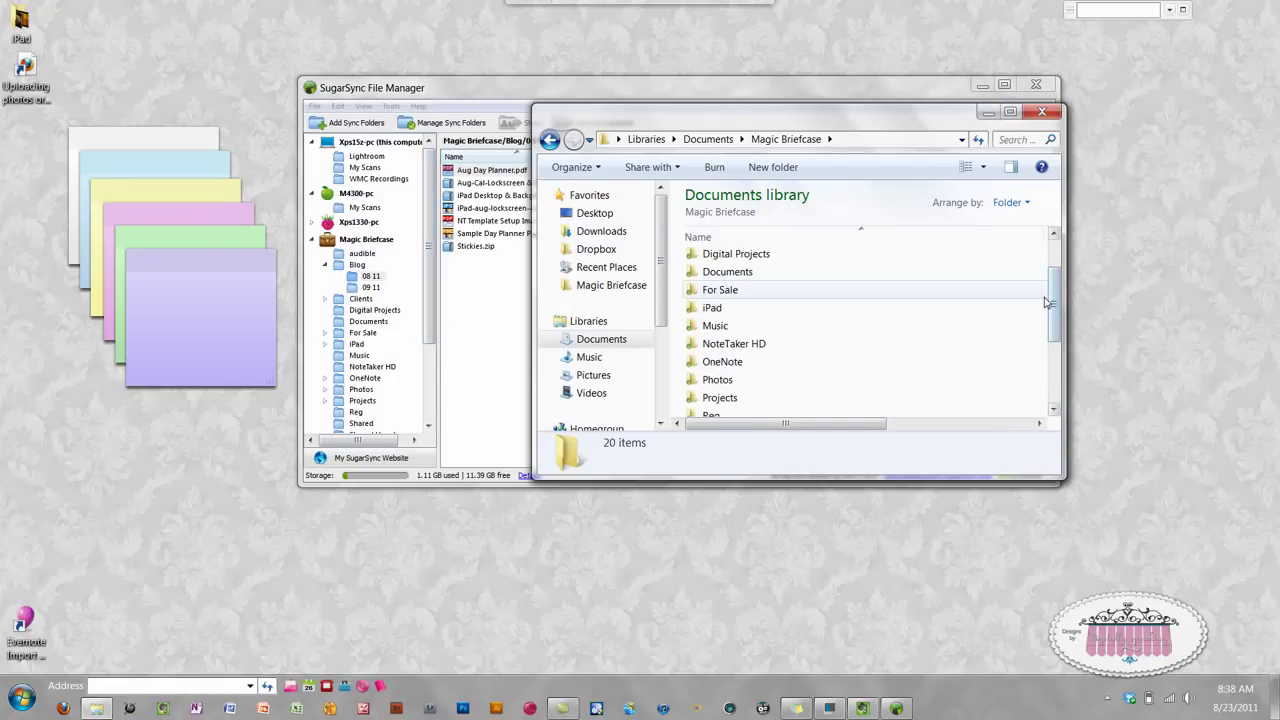
left_click_drag(1048, 302, 1052, 250)
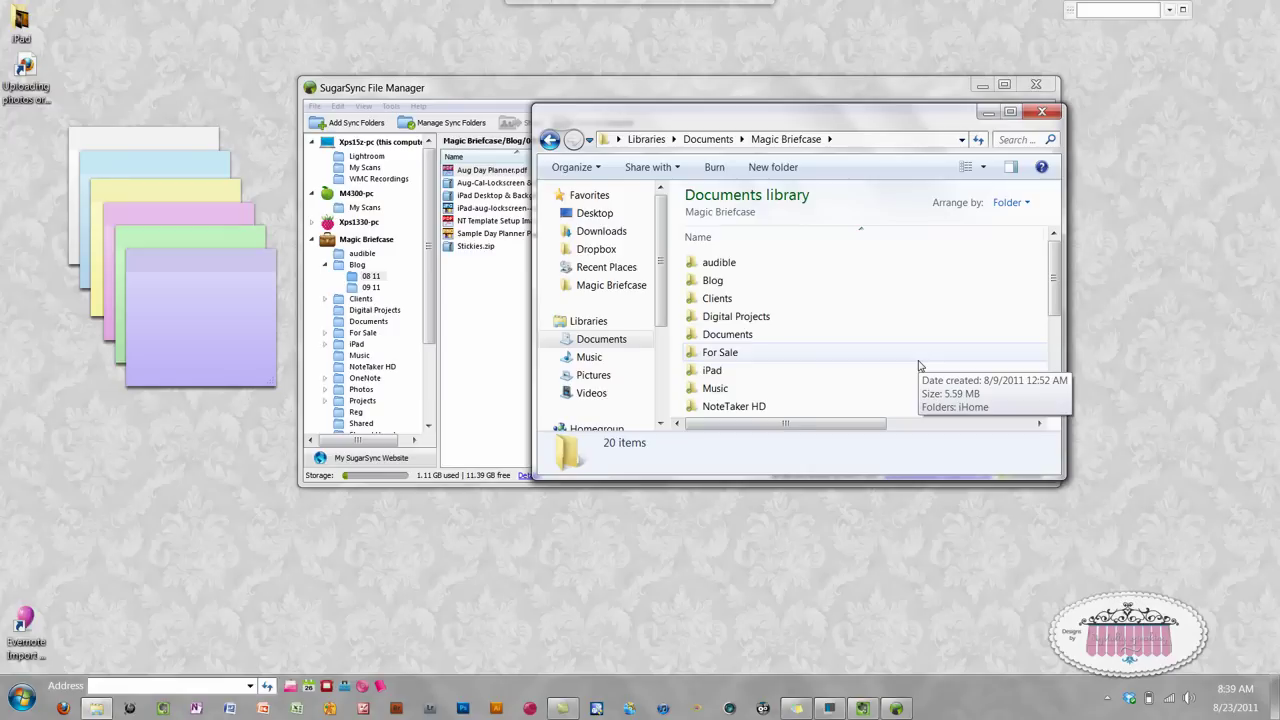
Close the Documents window and choose Share Folder on Digital Projects in SugarSync.
left_click(1042, 112)
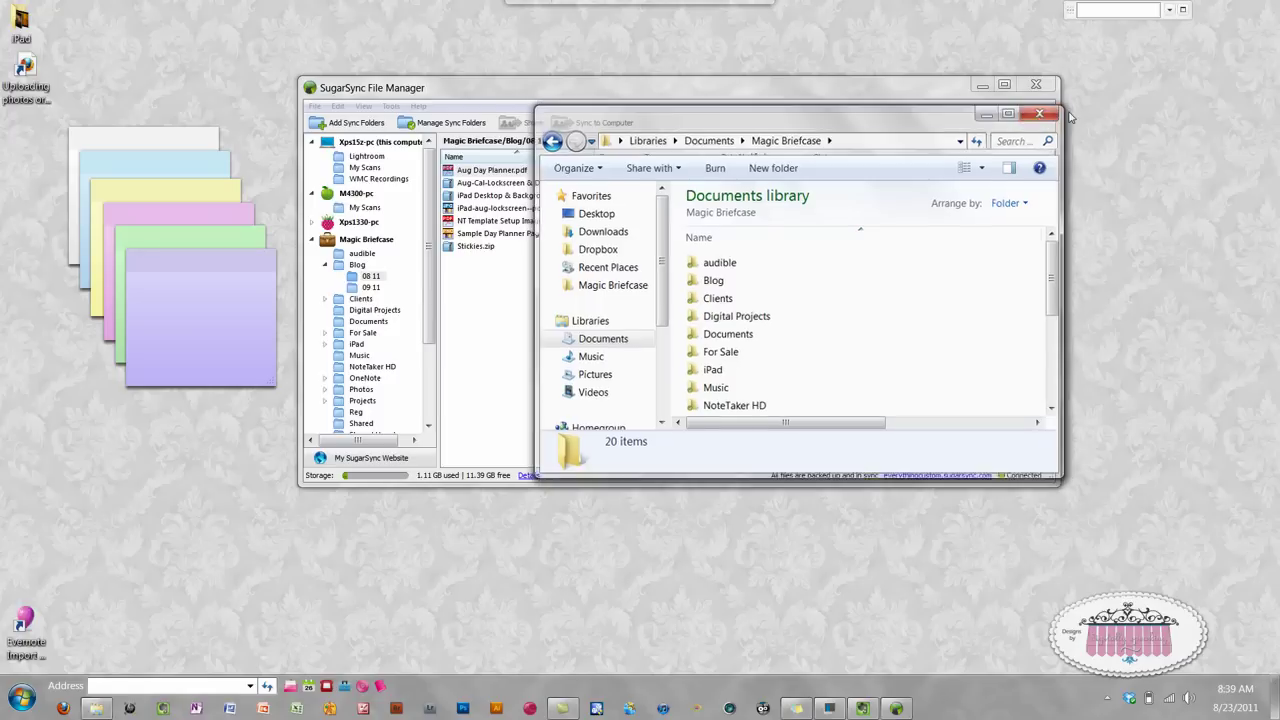
left_click_drag(434, 257, 430, 300)
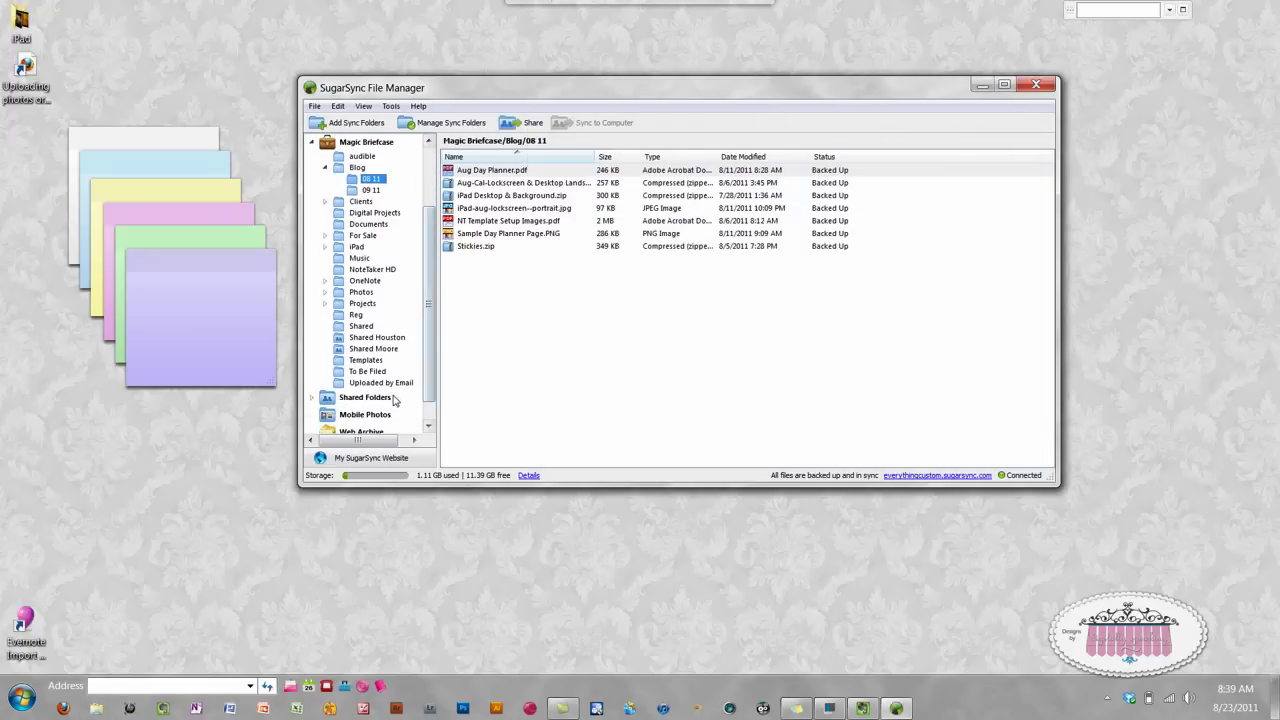
left_click(372, 213)
right_click(357, 216)
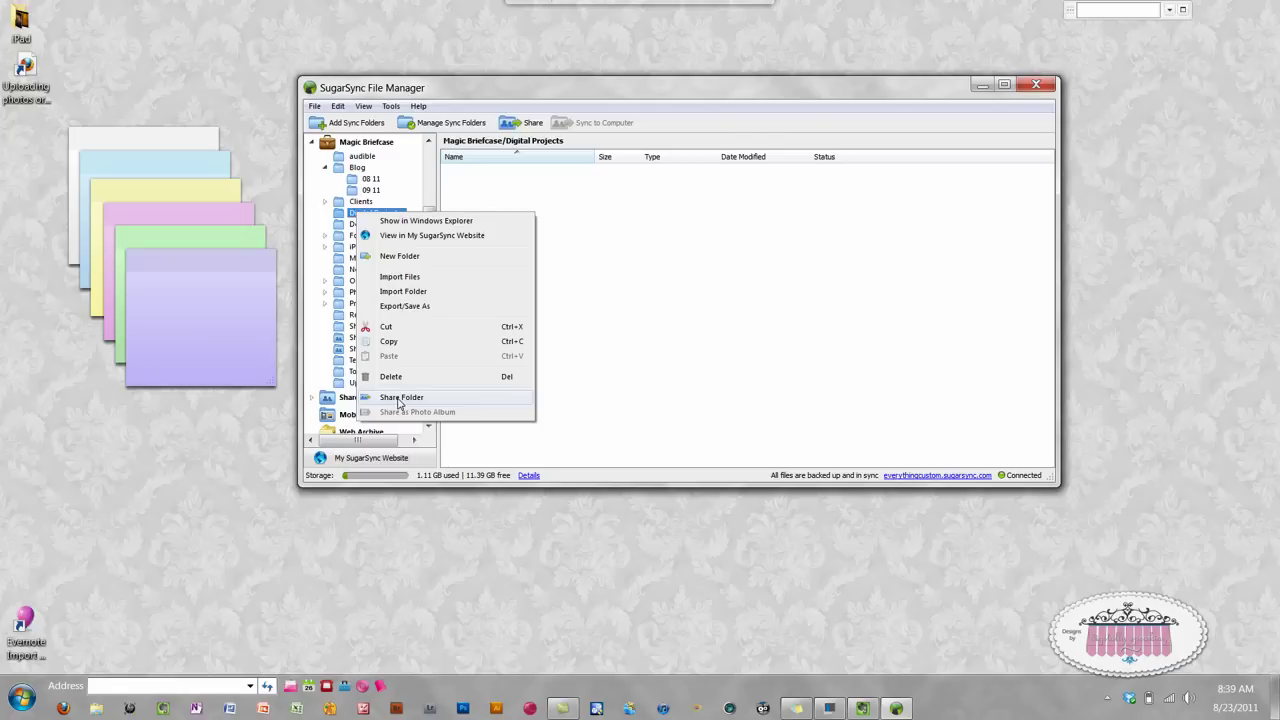
left_click(399, 399)
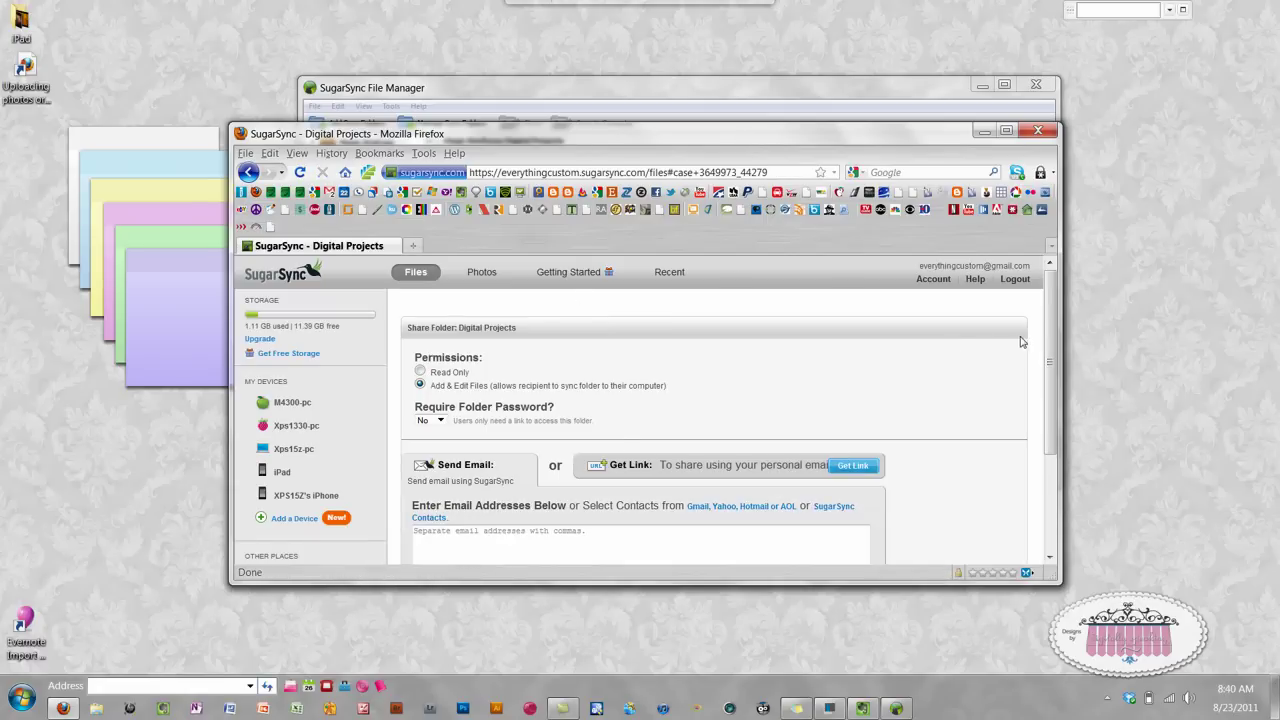
Scroll the Digital Projects share form down to the email and message fields and back up.
mouse_move(1049, 322)
left_mouse_down()
mouse_move(1053, 420)
mouse_move(1037, 306)
left_mouse_up()
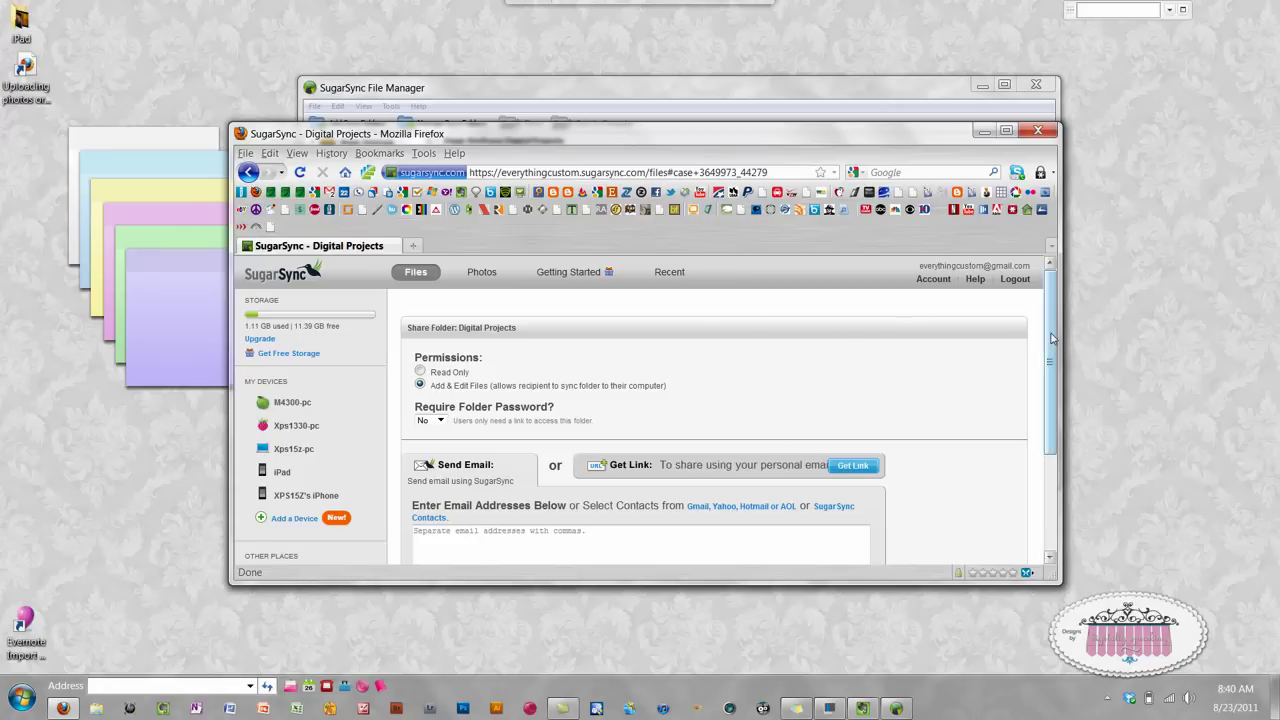
left_click_drag(1050, 335, 1053, 473)
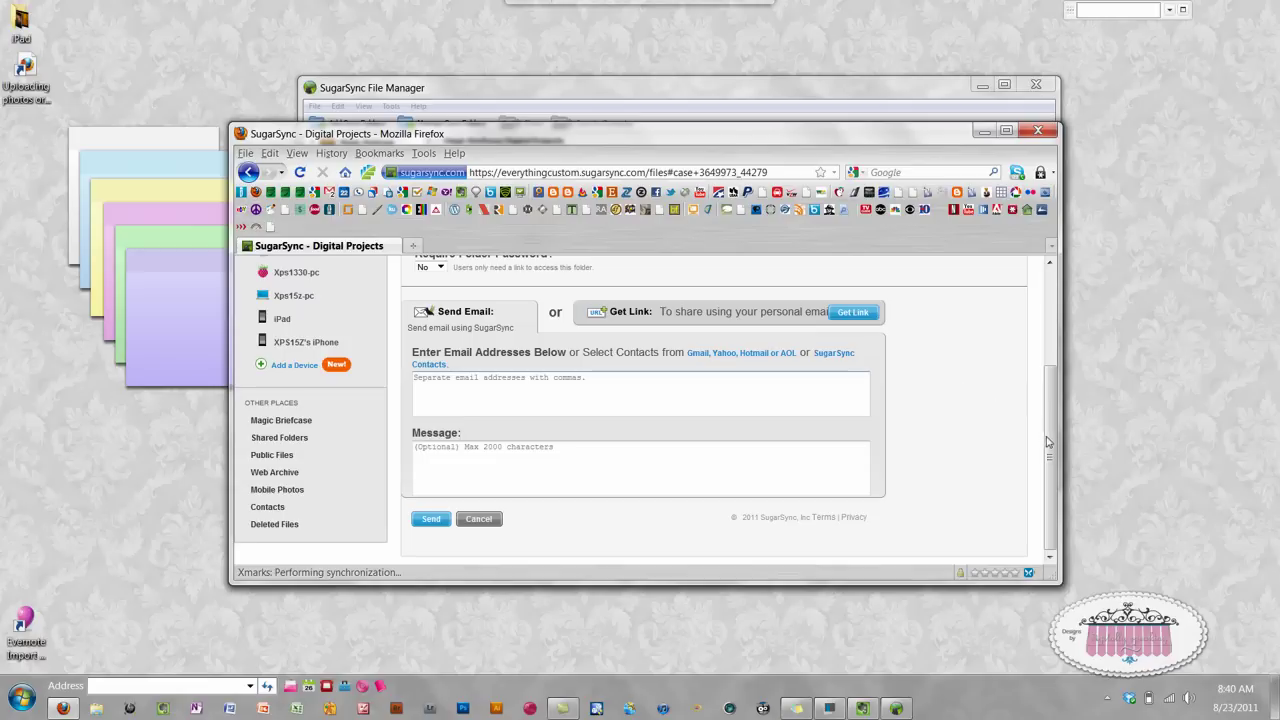
left_click_drag(1047, 442, 1047, 311)
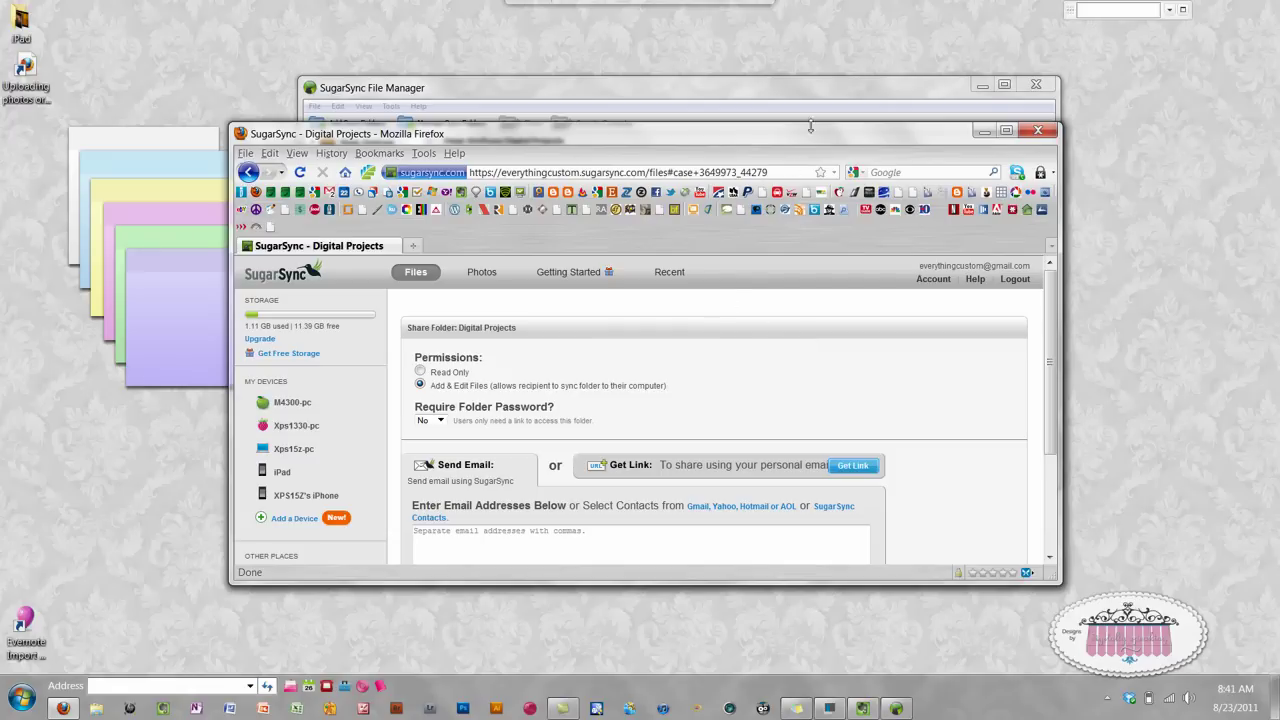
Close Firefox, open Blog/08 11, and get a public link for Aug Day Planner.pdf.
left_click(1037, 132)
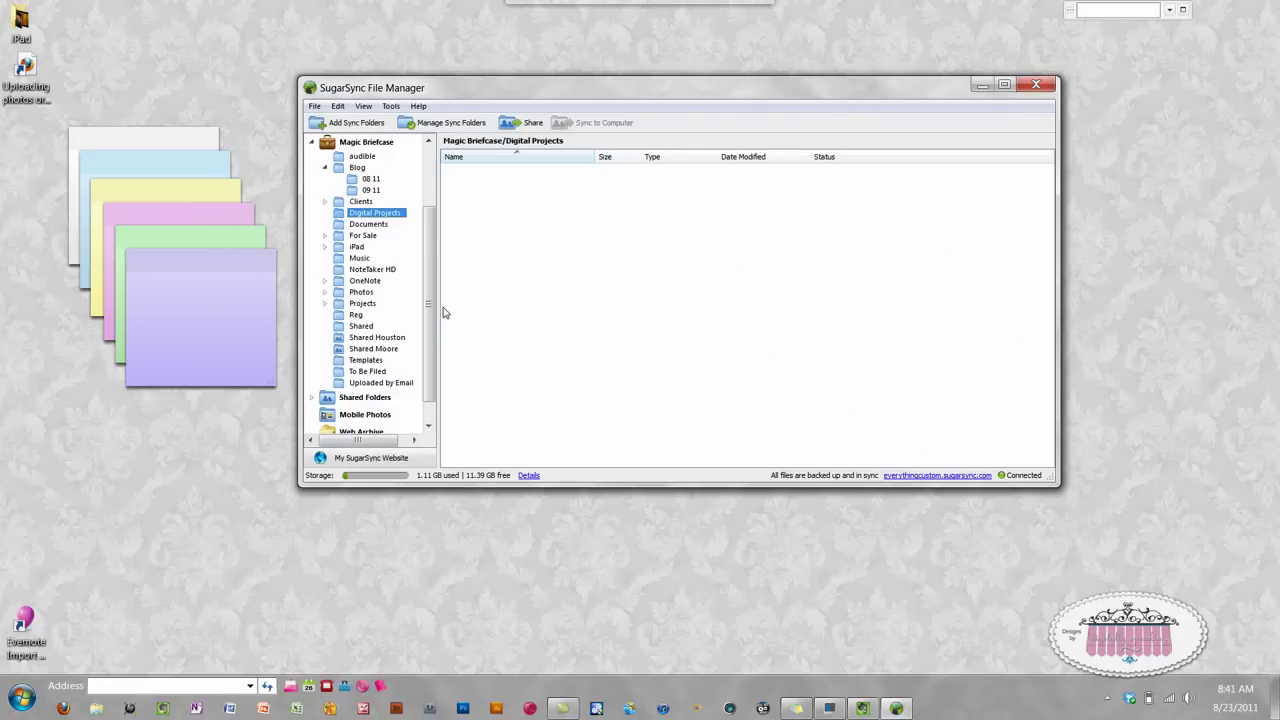
left_click_drag(433, 320, 426, 215)
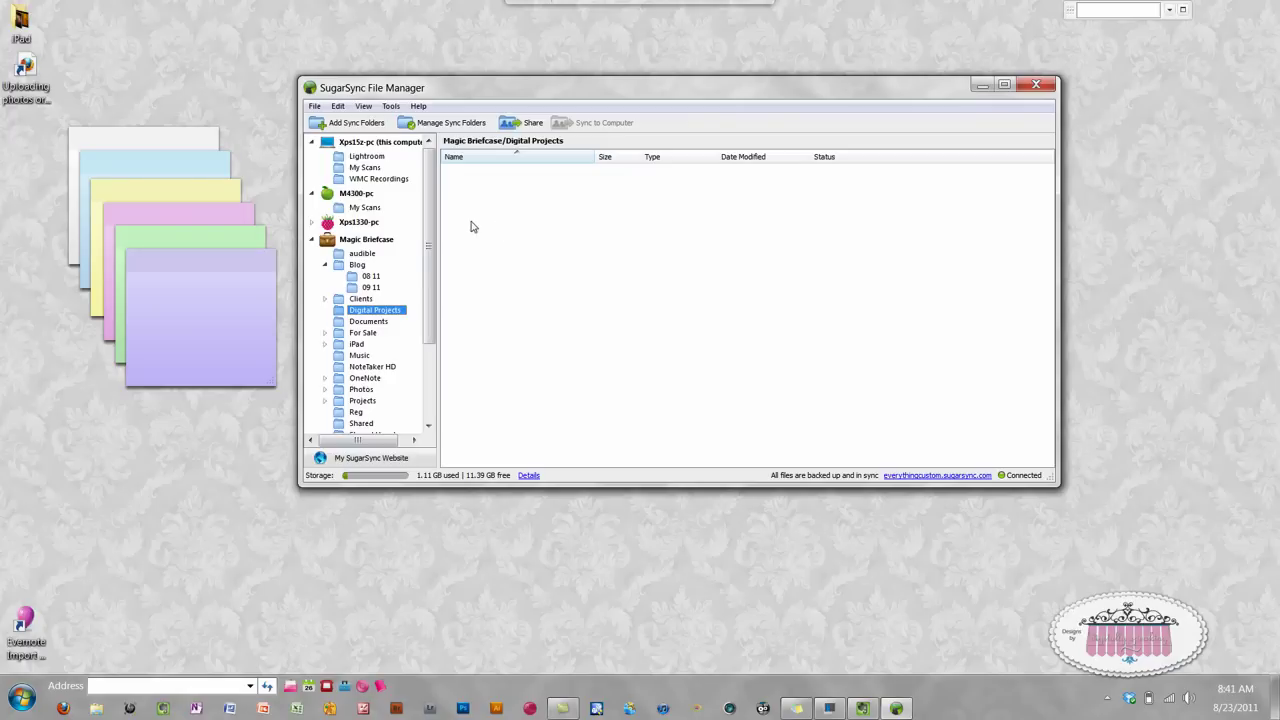
left_click(370, 276)
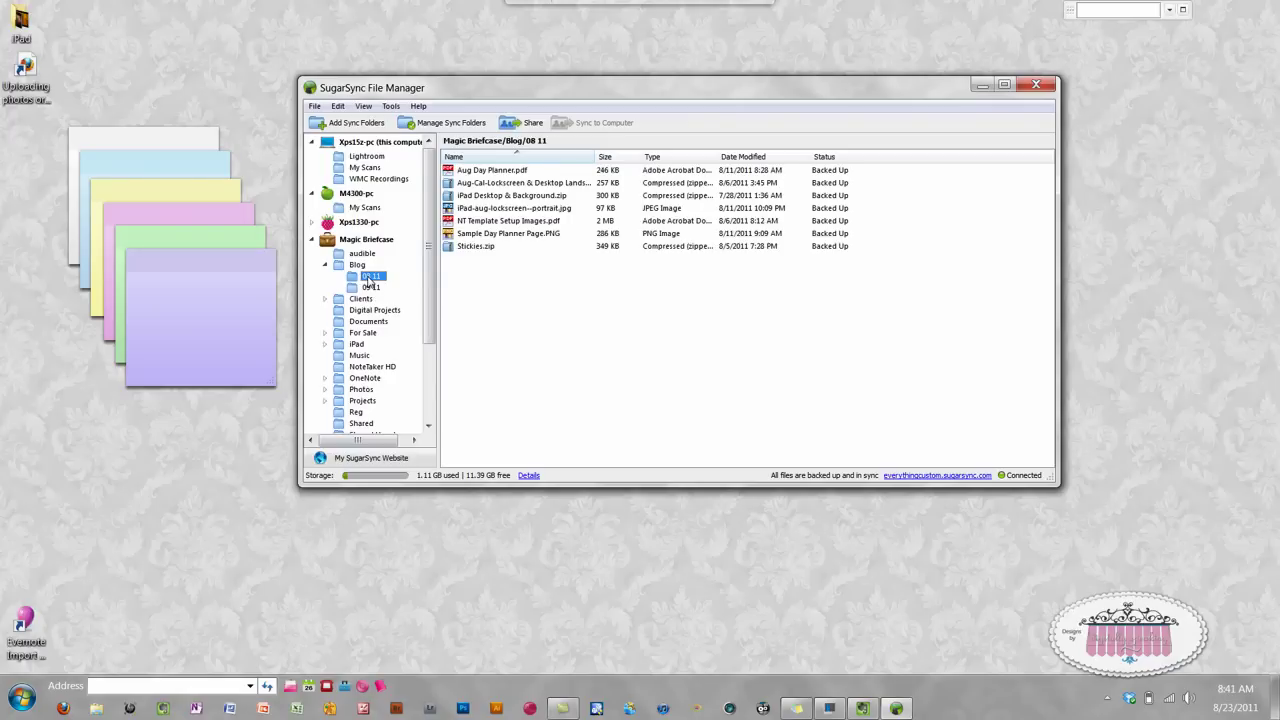
right_click(504, 172)
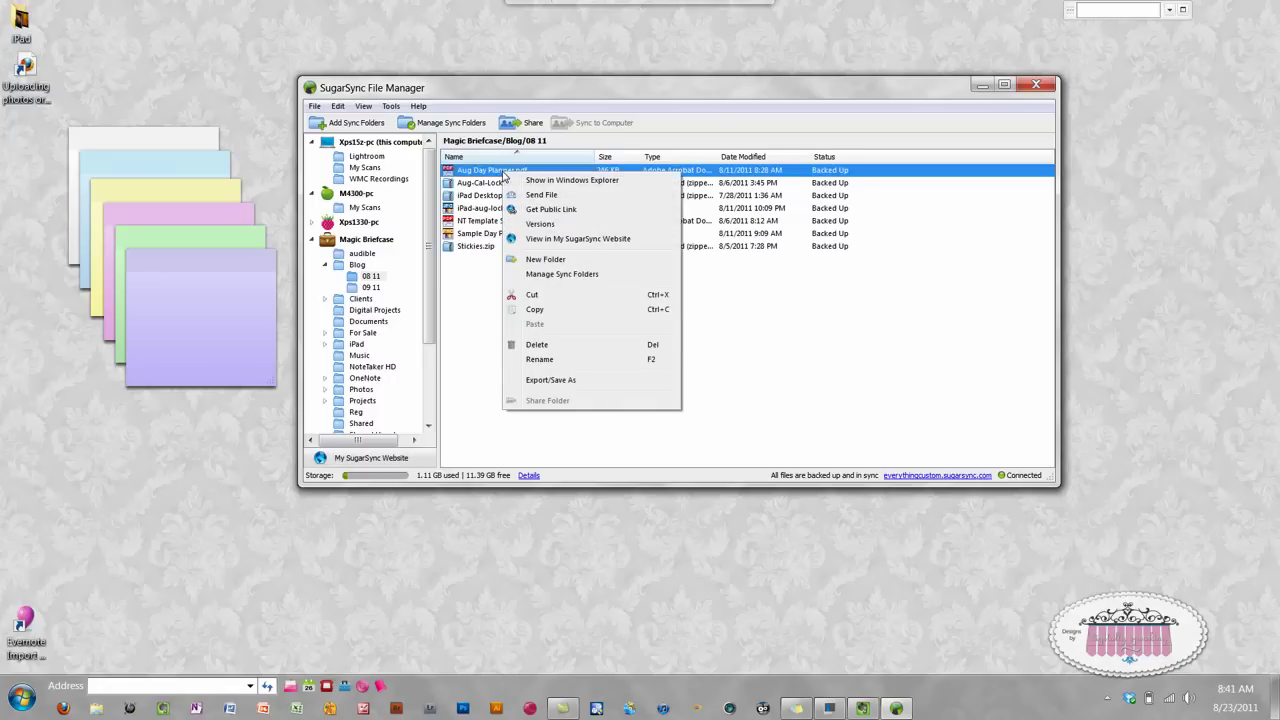
left_click(552, 209)
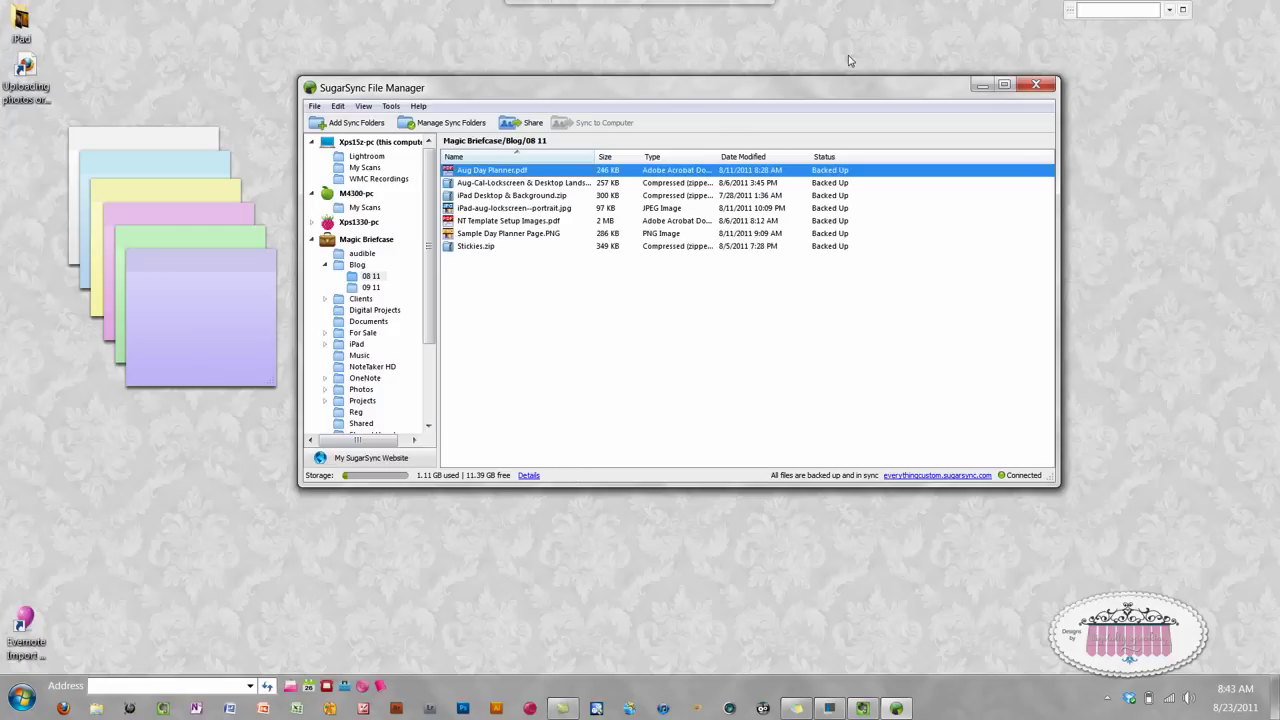
Collapse Xps15z-pc and M4300-pc, then re-expand Xps15z-pc to show Lightroom, My Scans, WMC Recordings.
left_click(430, 267)
scroll(432, 267, "down", 1)
scroll(432, 267, "up", 1)
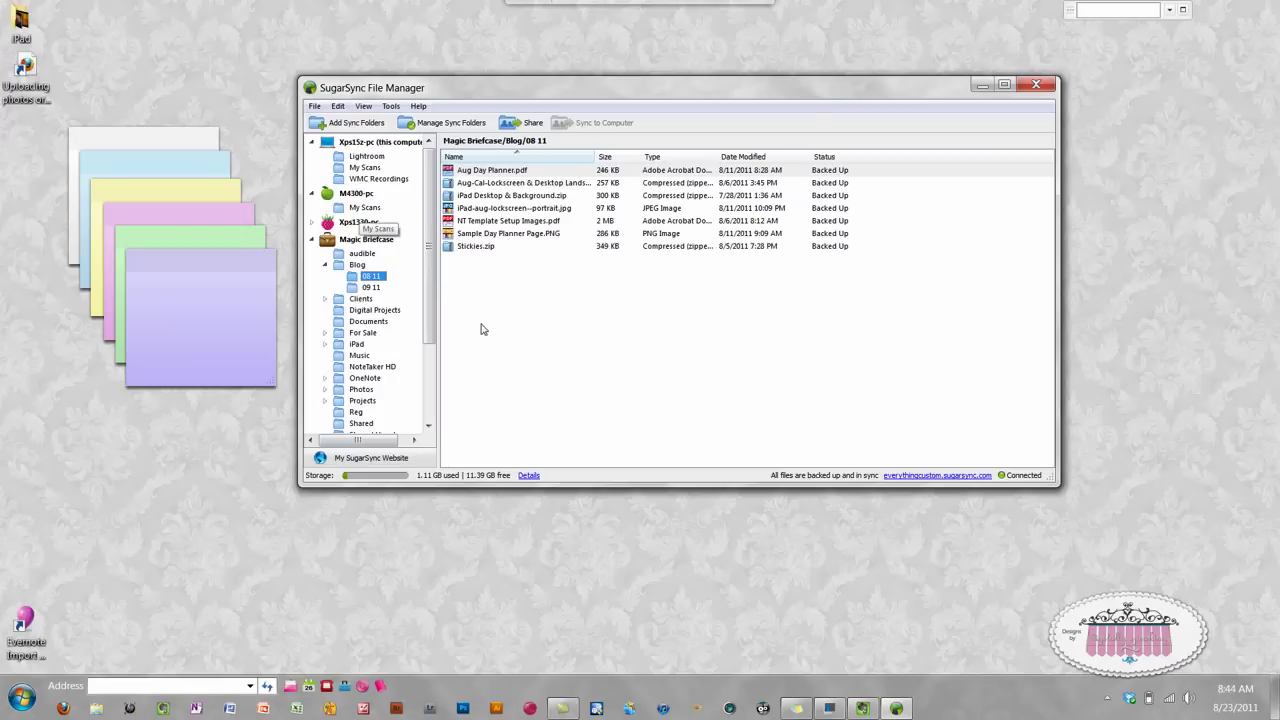
left_click(311, 142)
left_click(311, 159)
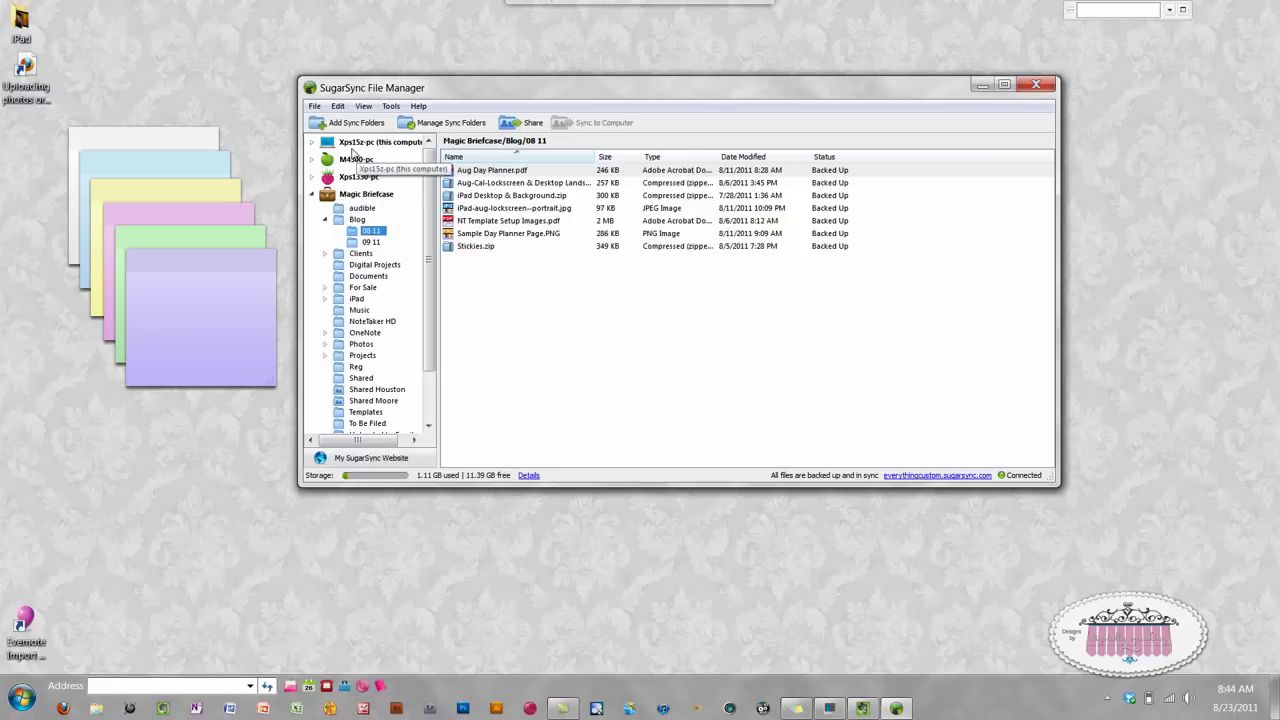
left_click(312, 144)
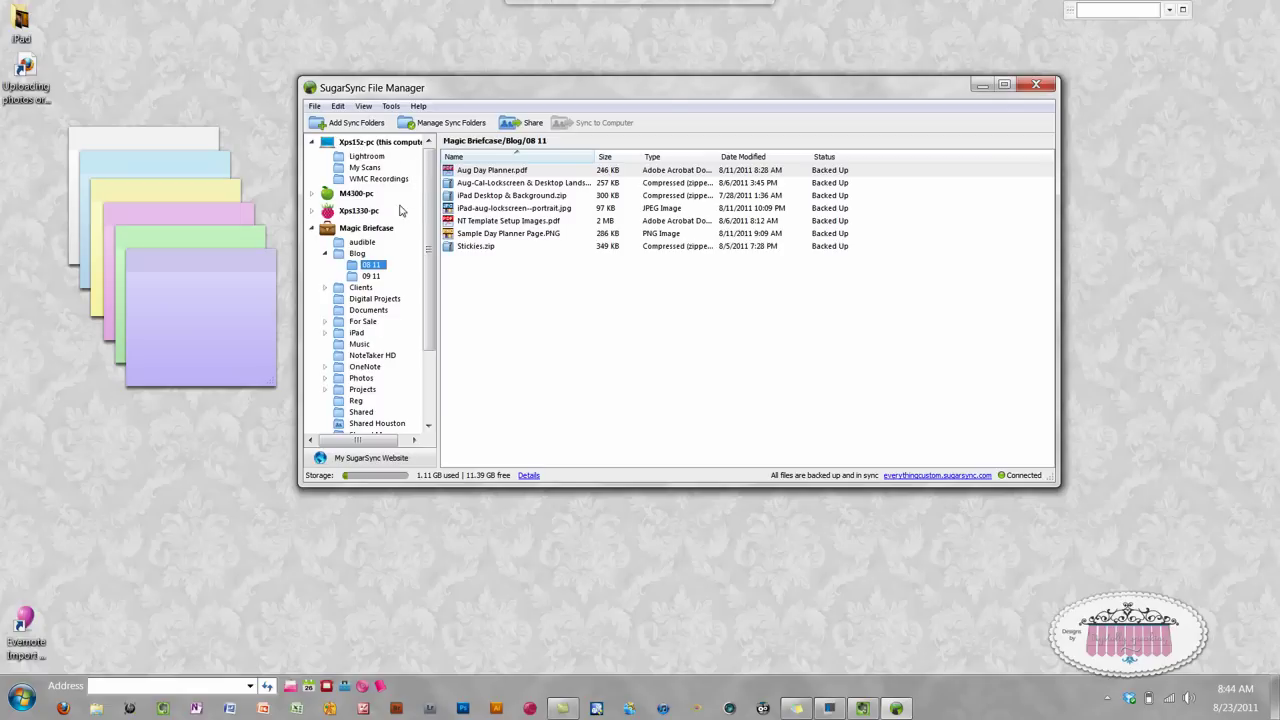
Open Manage Sync Folders and choose Add Folders to SugarSync.
left_click(447, 123)
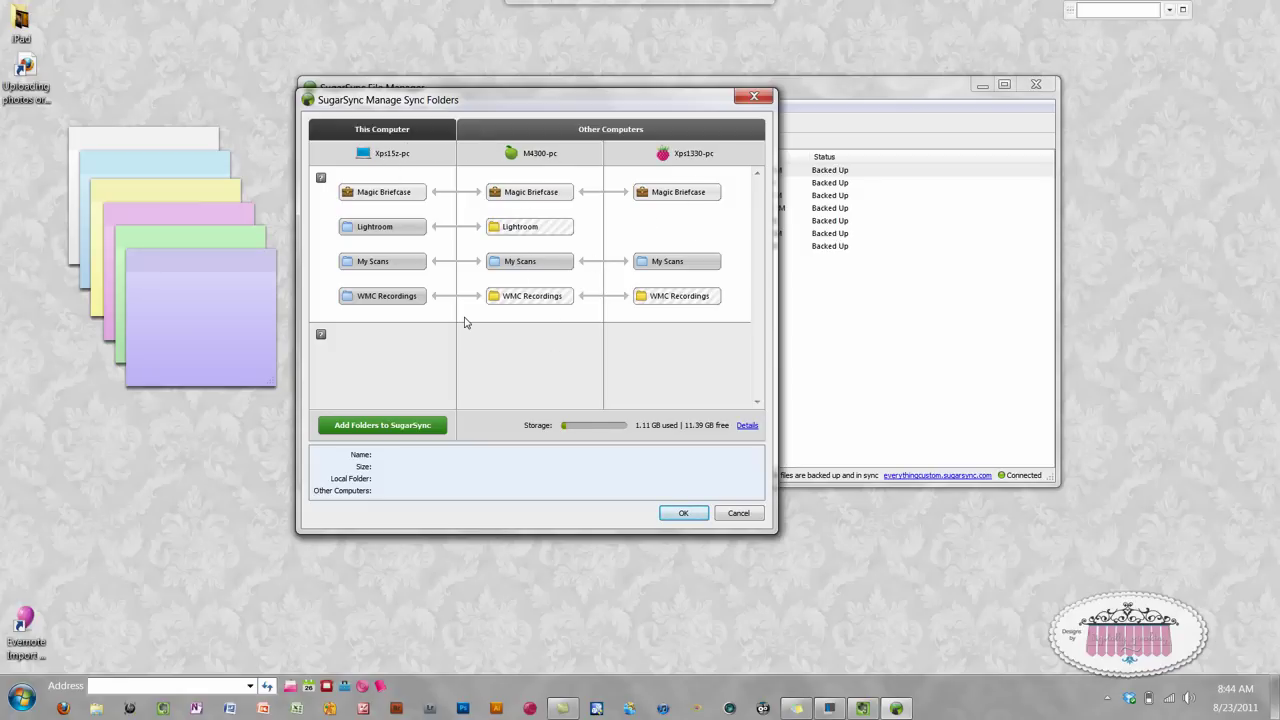
left_click(383, 426)
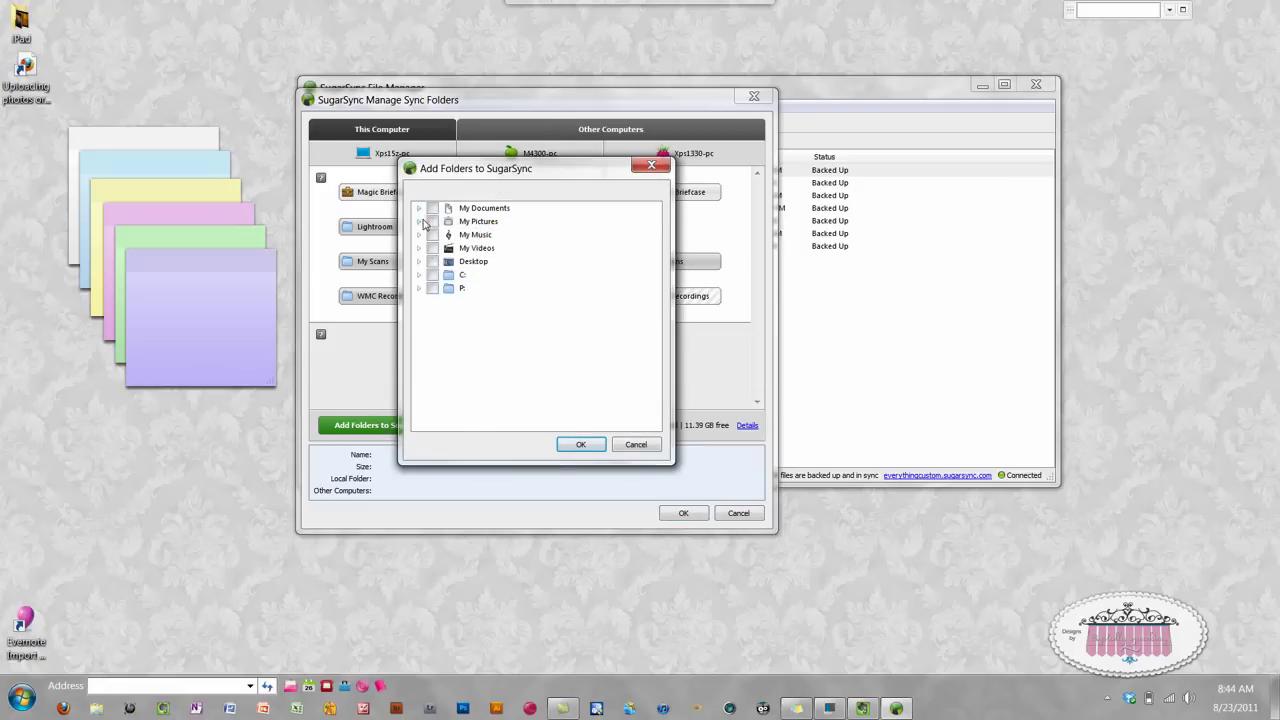
Tick LifeCam Files under My Pictures and confirm adding it to sync.
left_click(420, 221)
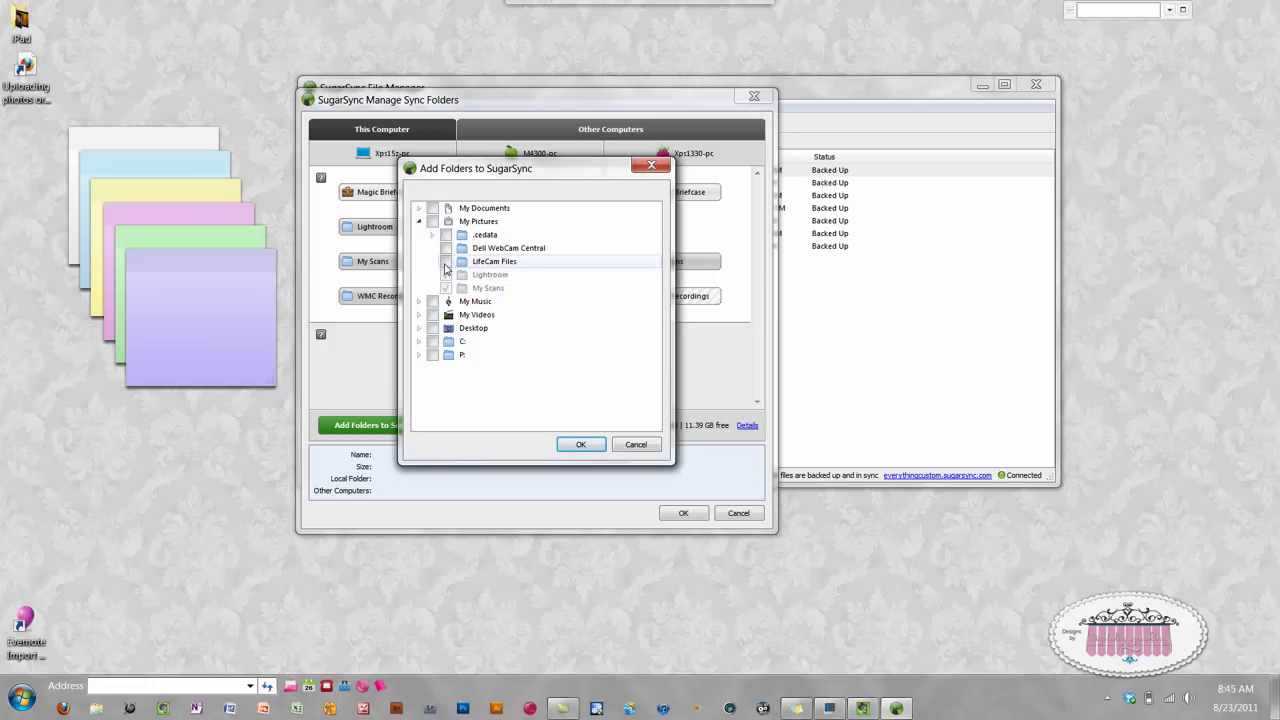
left_click(446, 263)
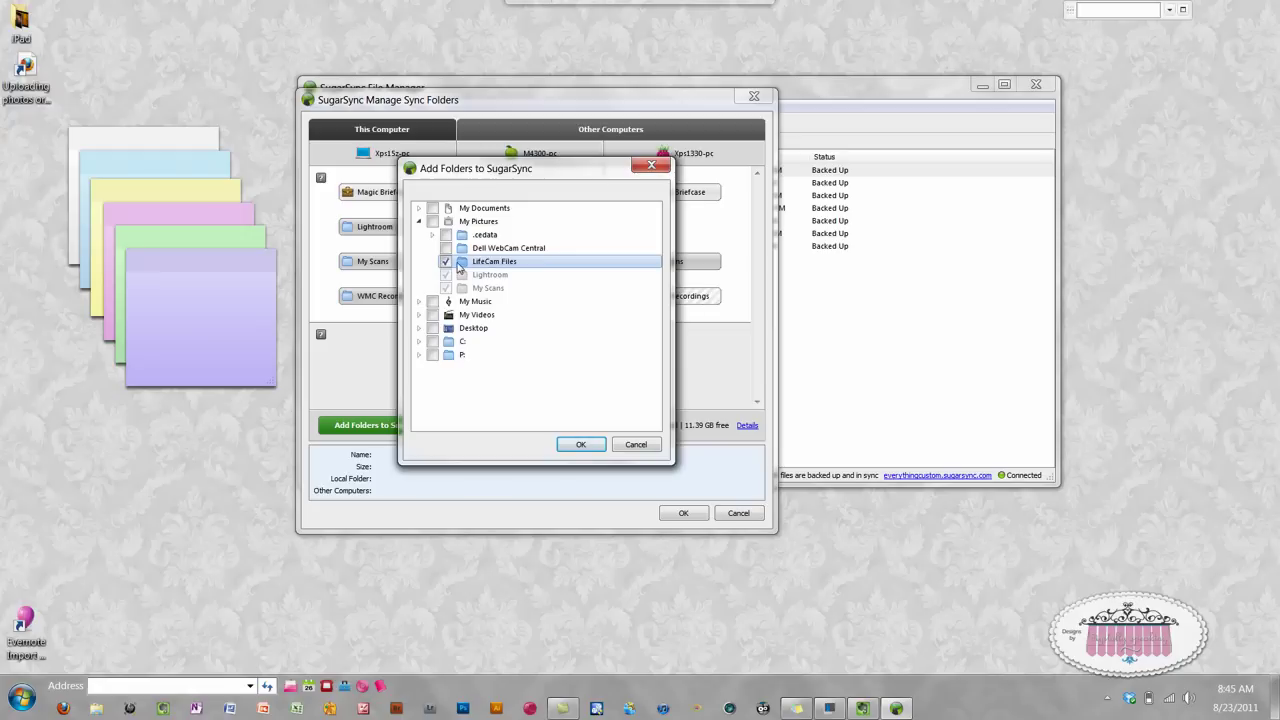
left_click(581, 444)
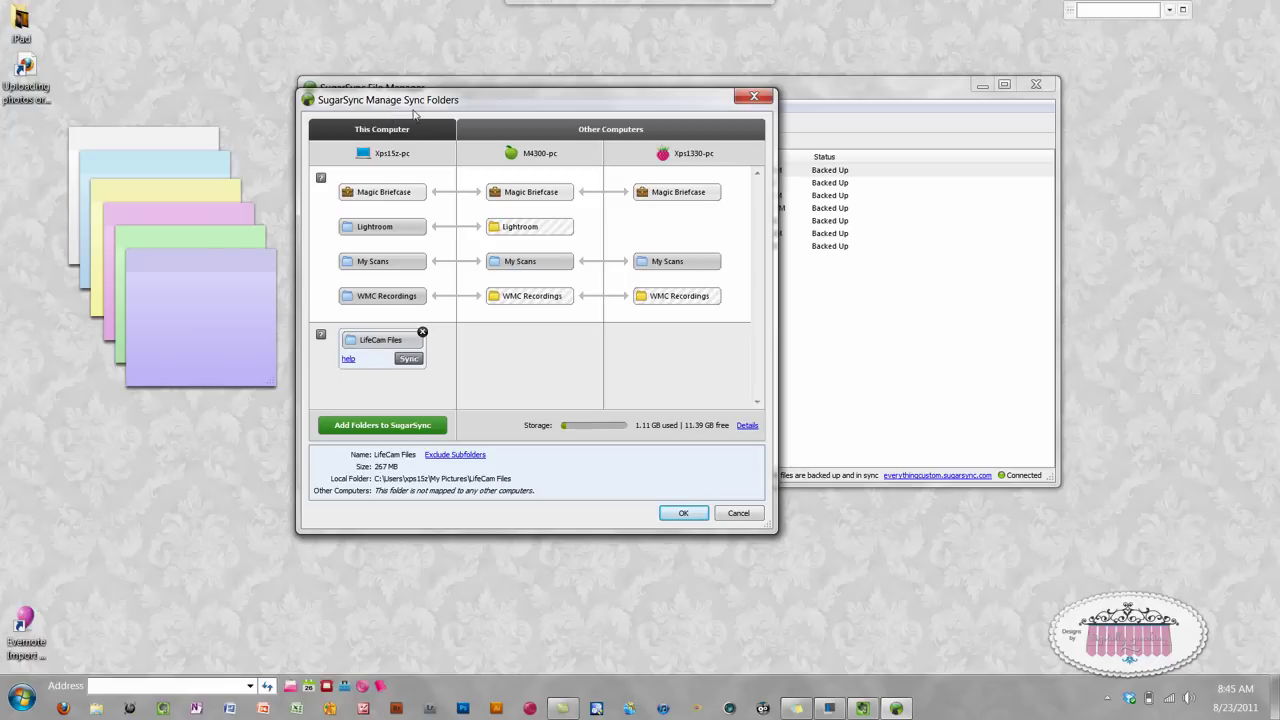
Sync LifeCam Files to both M4300-pc and Xps1330-pc.
left_click(410, 359)
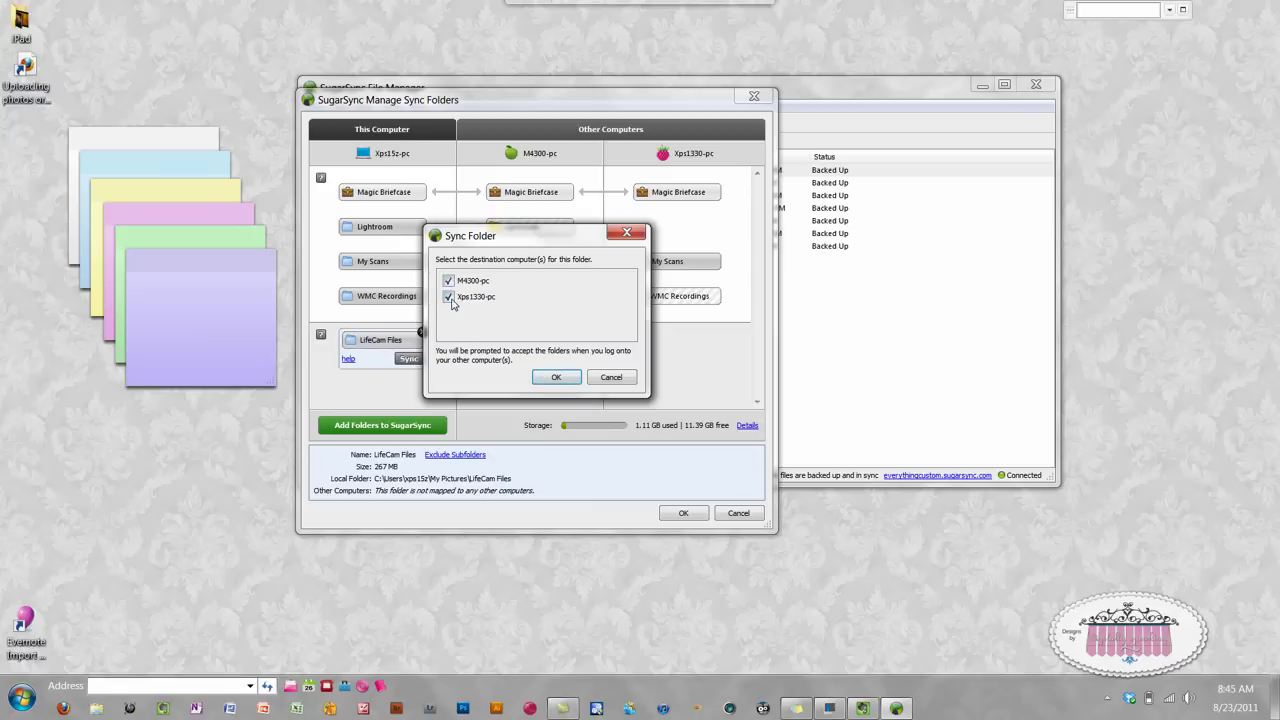
left_click(556, 377)
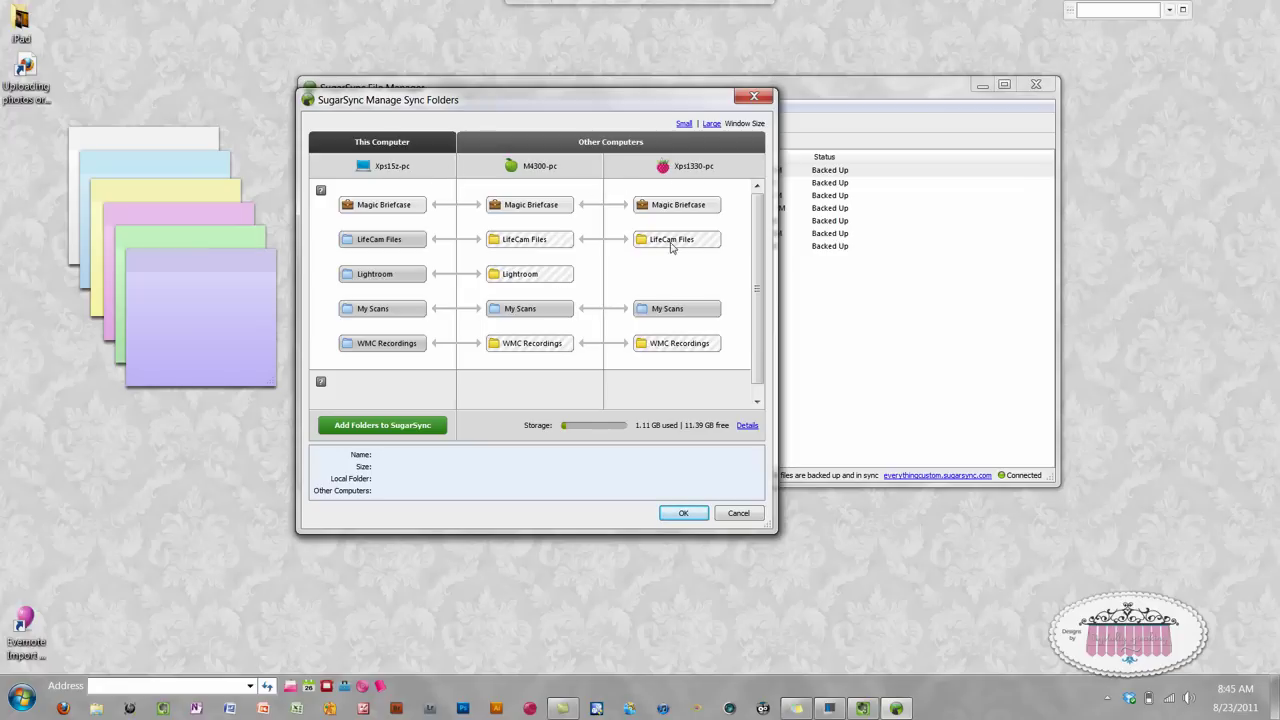
Save the sync setup, then expand Shared Folders to show Shared With Me and Owned By Me.
mouse_move(657, 246)
mouse_move(539, 253)
left_click(684, 514)
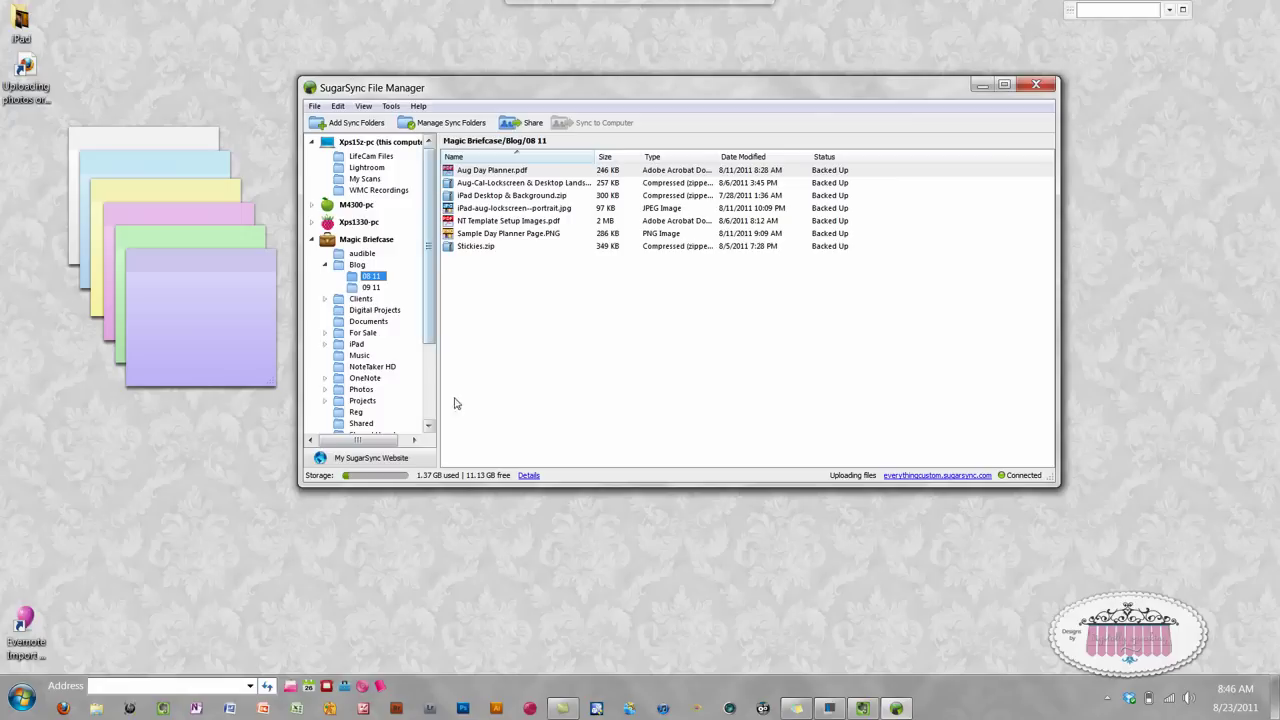
scroll(427, 243, "down", 4)
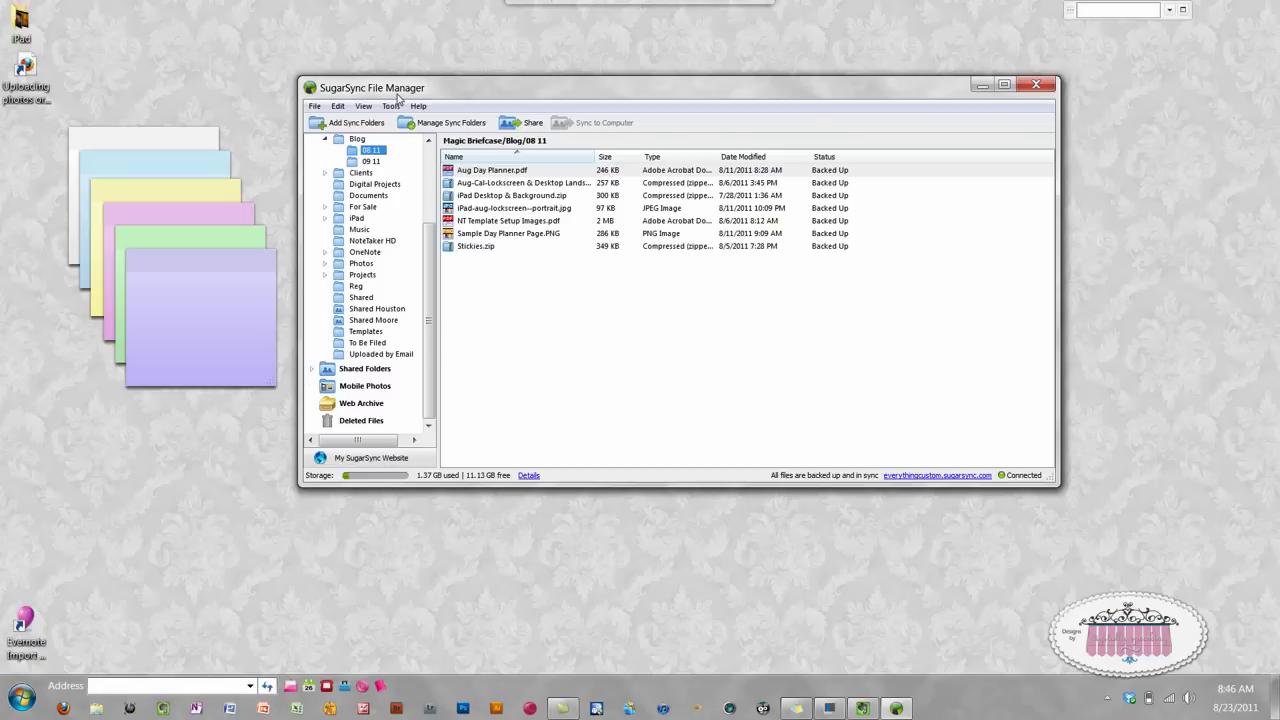
left_click(312, 370)
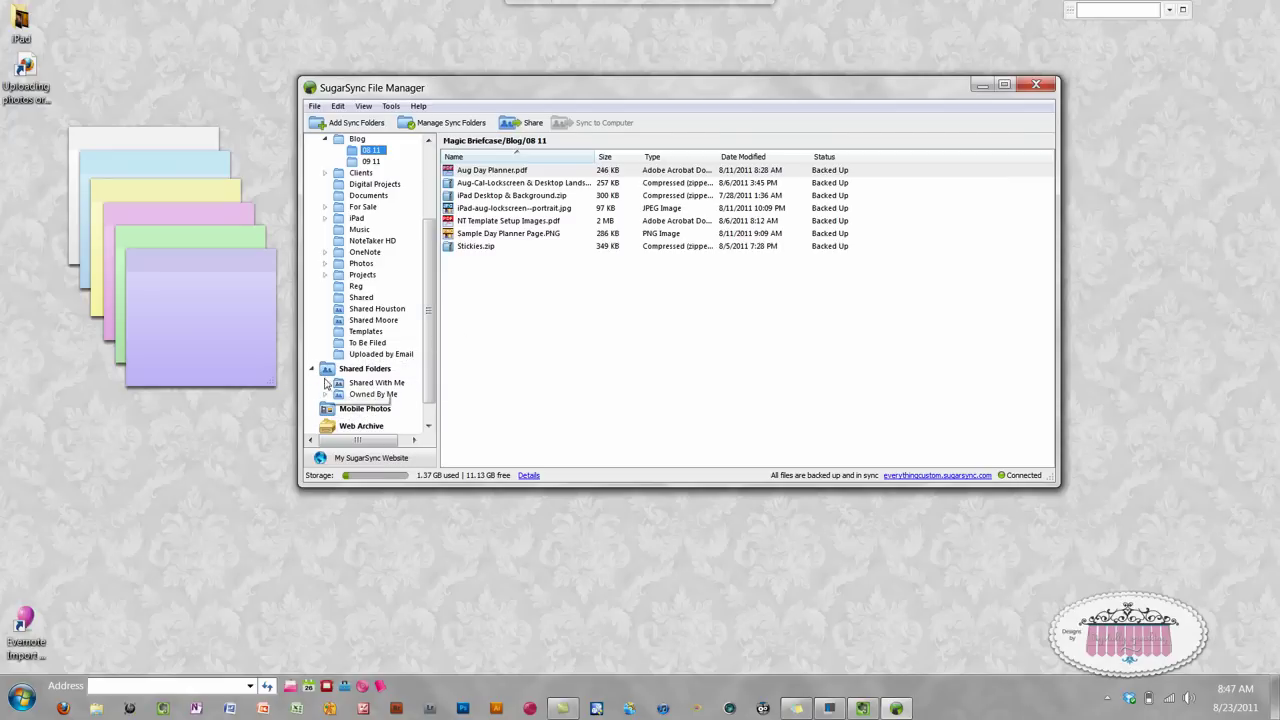
scroll(427, 340, "down", 1)
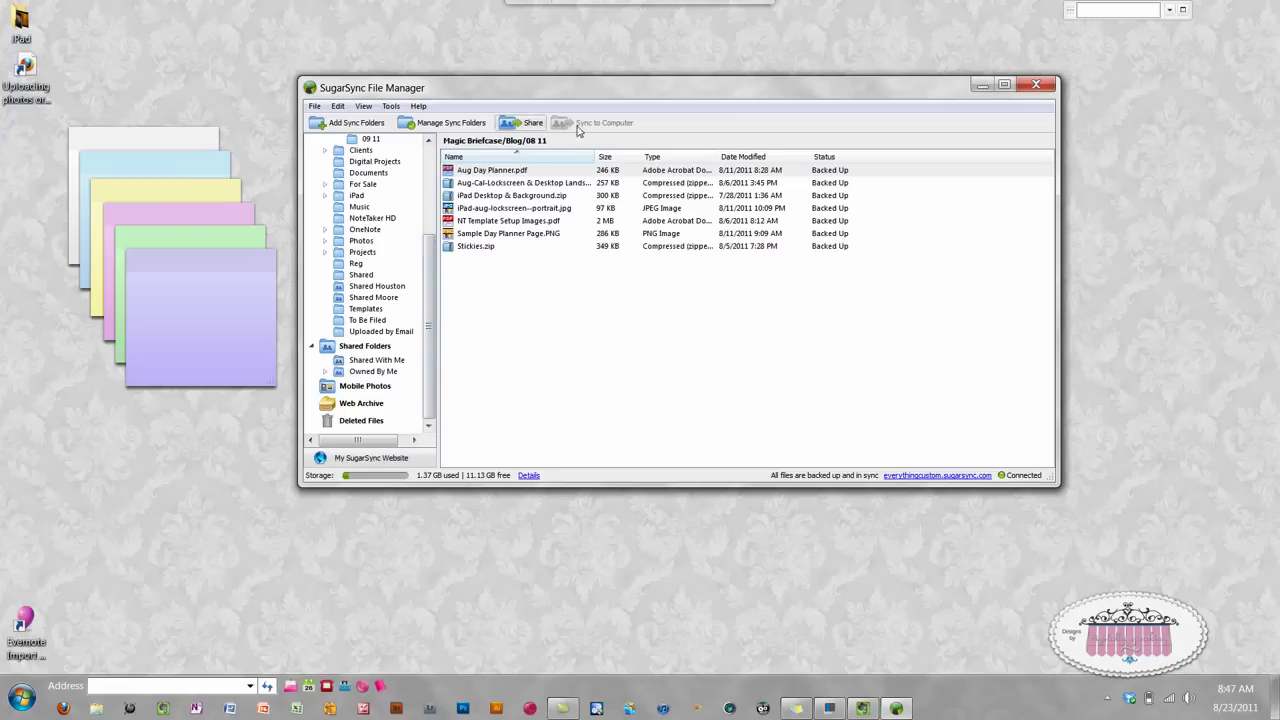
left_click_drag(434, 352, 375, 508)
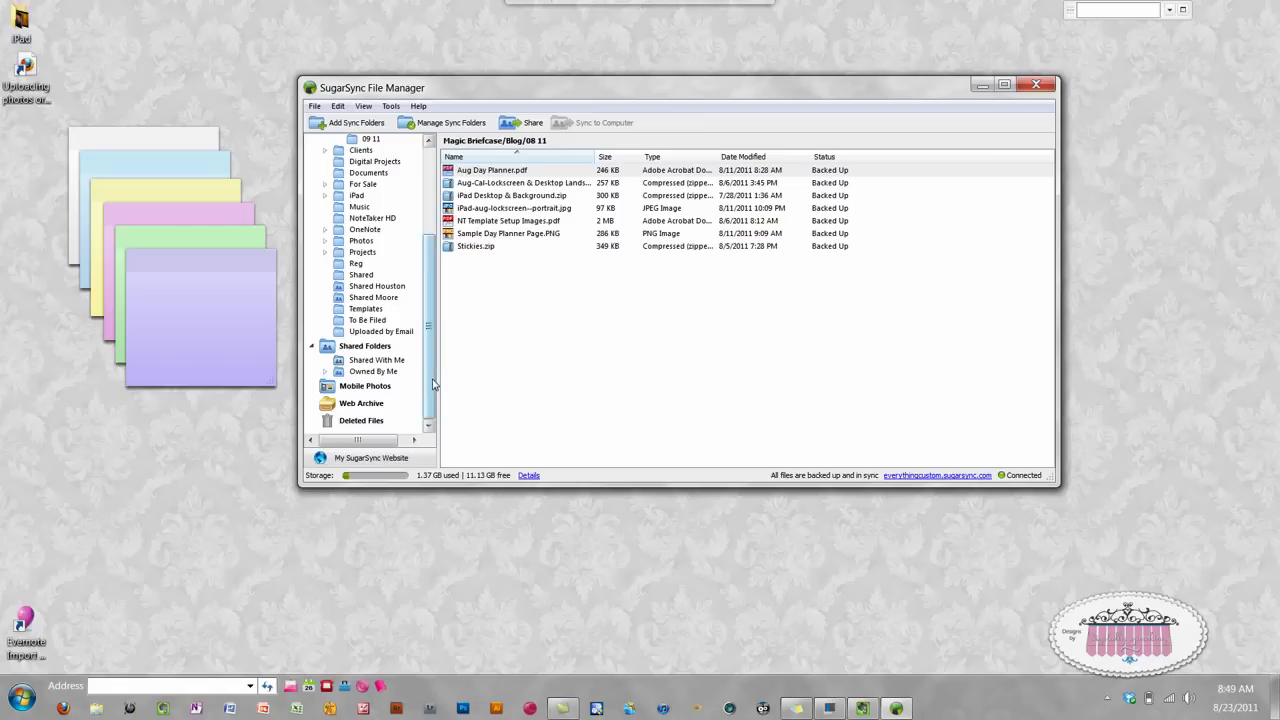
Open the saved Apple-device photo upload help page in Firefox, raise the window, and scroll through it.
double_click(30, 62)
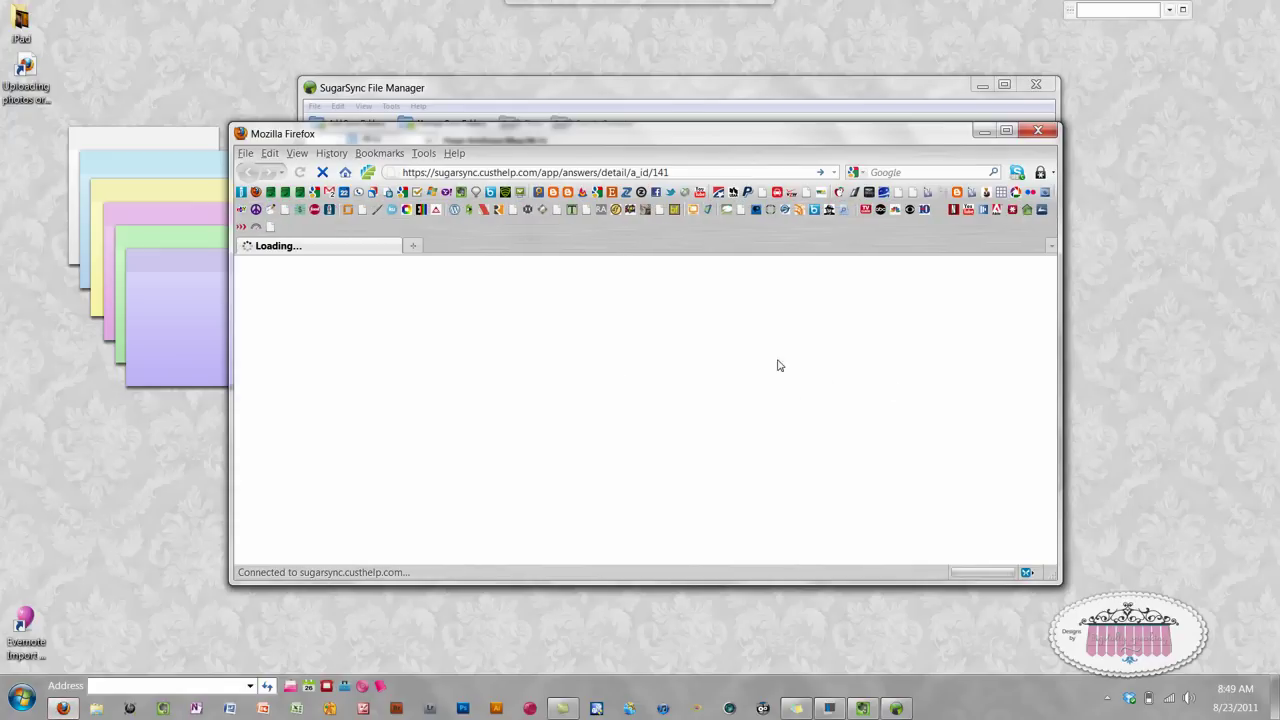
left_click_drag(744, 148, 743, 77)
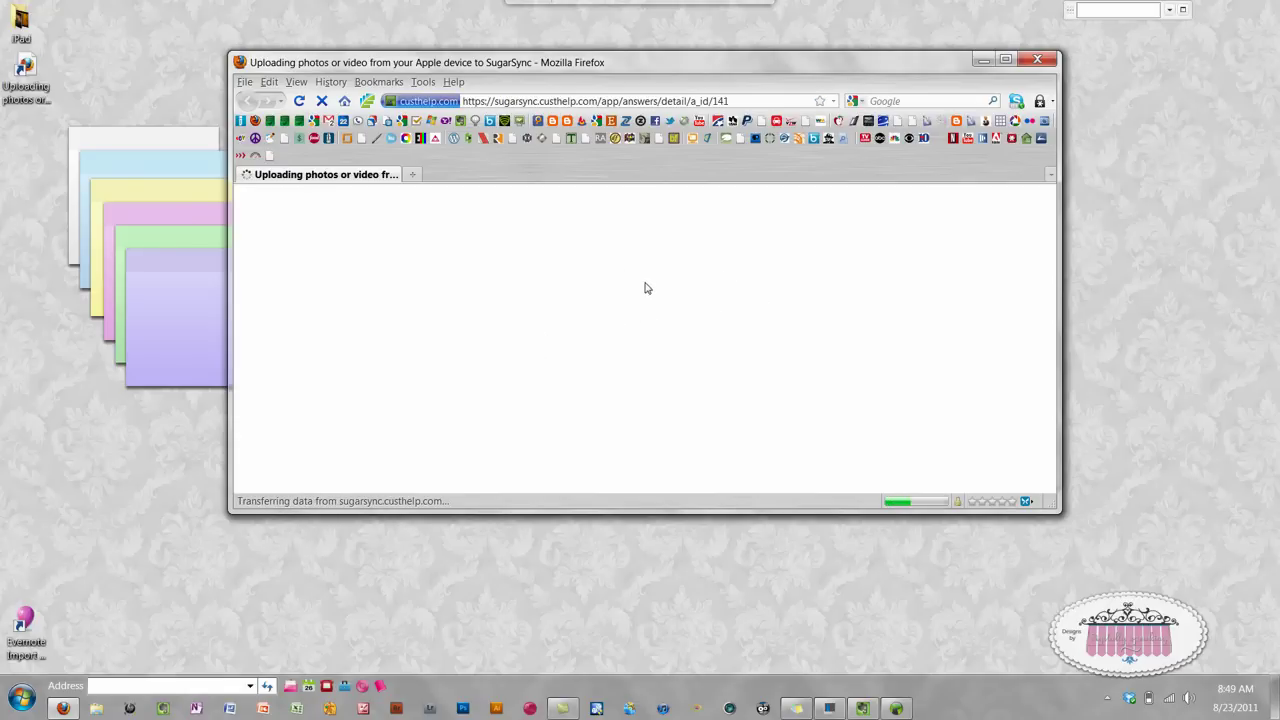
left_click_drag(1048, 237, 1050, 274)
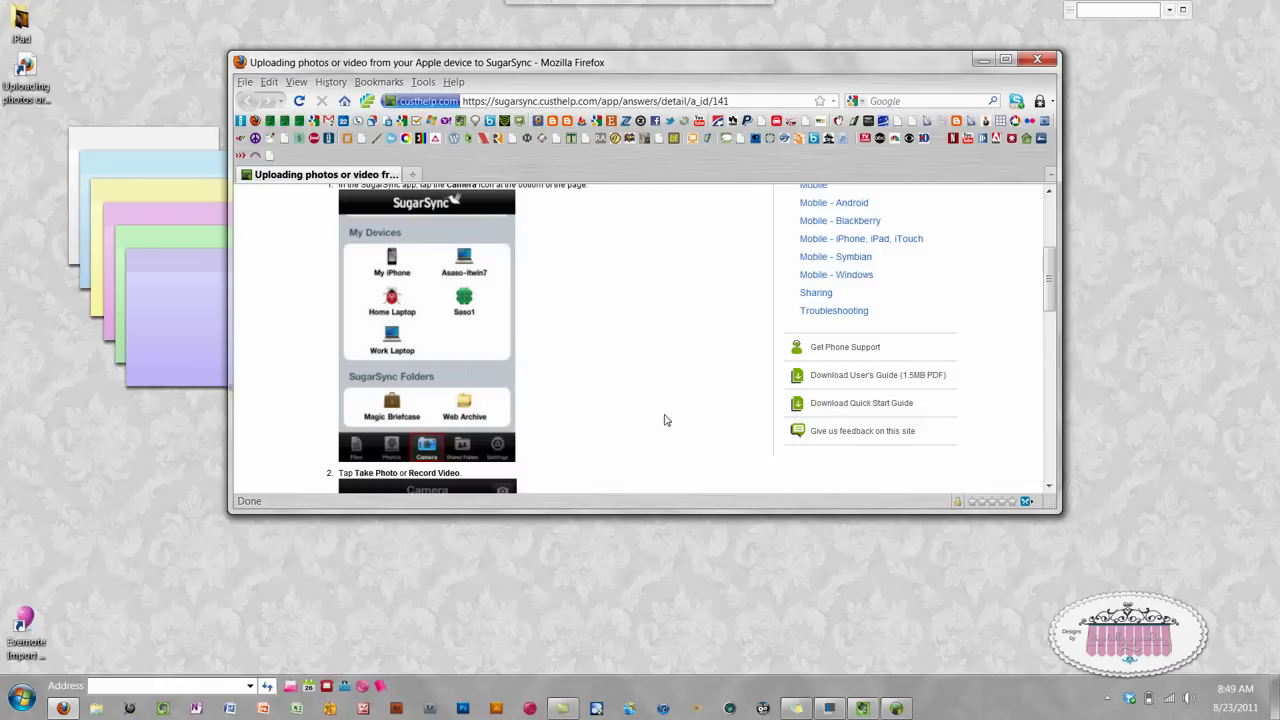
left_click_drag(1052, 293, 1052, 309)
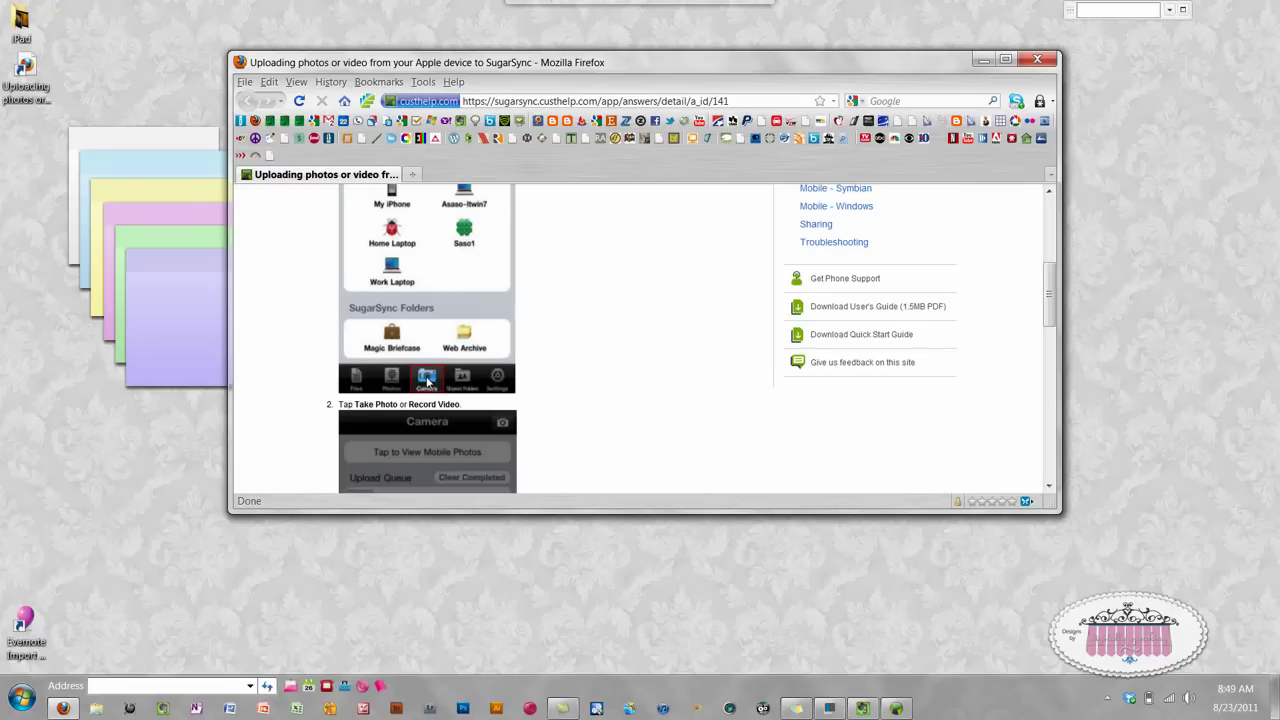
left_click_drag(1049, 296, 1049, 336)
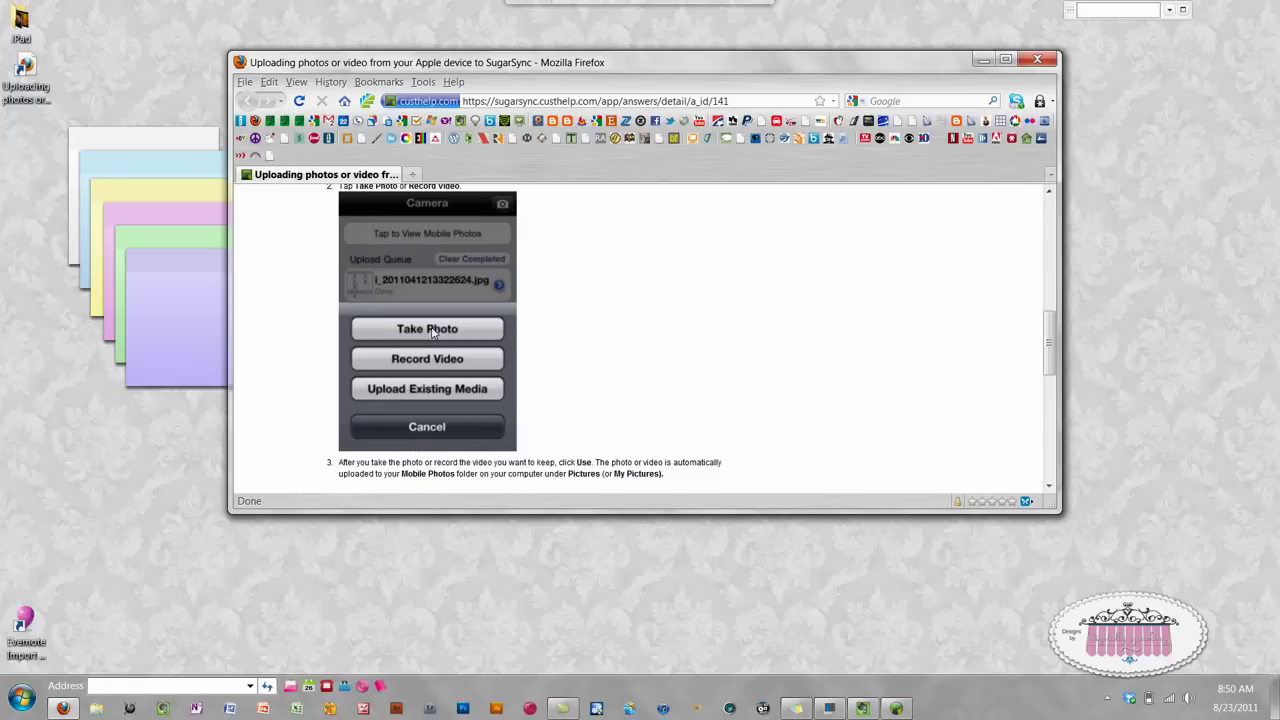
left_click_drag(1050, 328, 1055, 402)
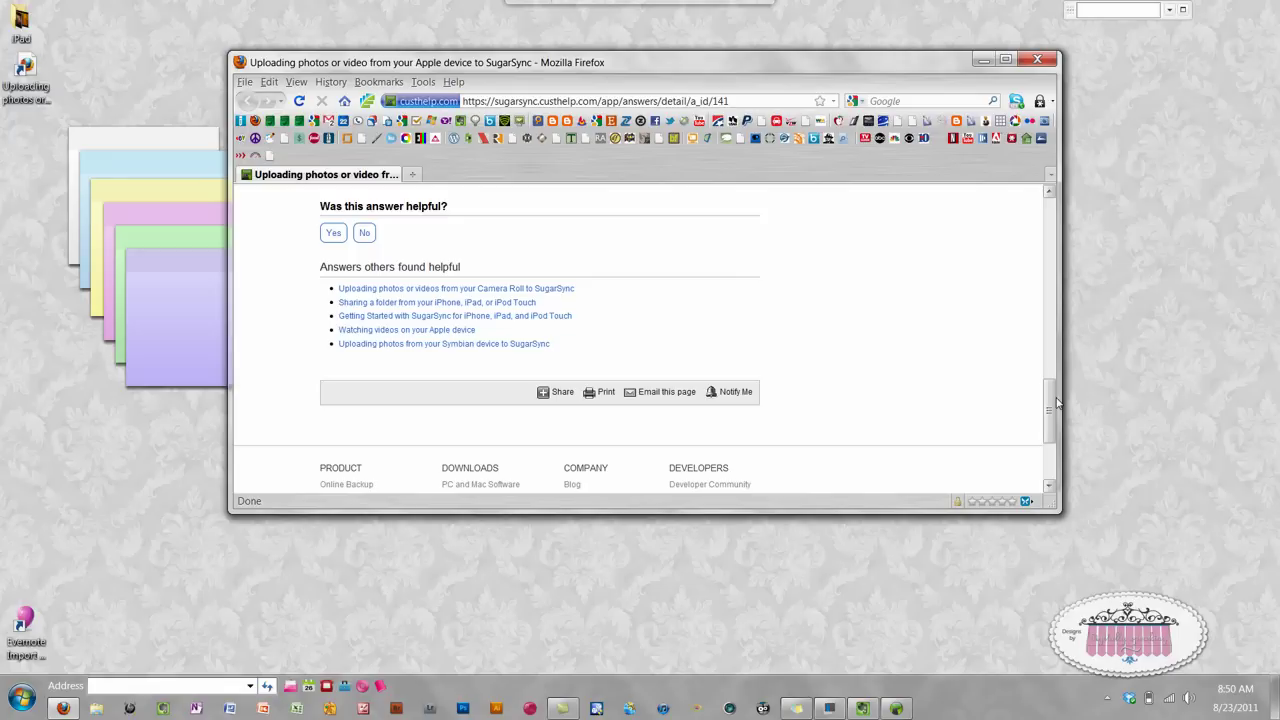
left_click_drag(1048, 426, 1013, 262)
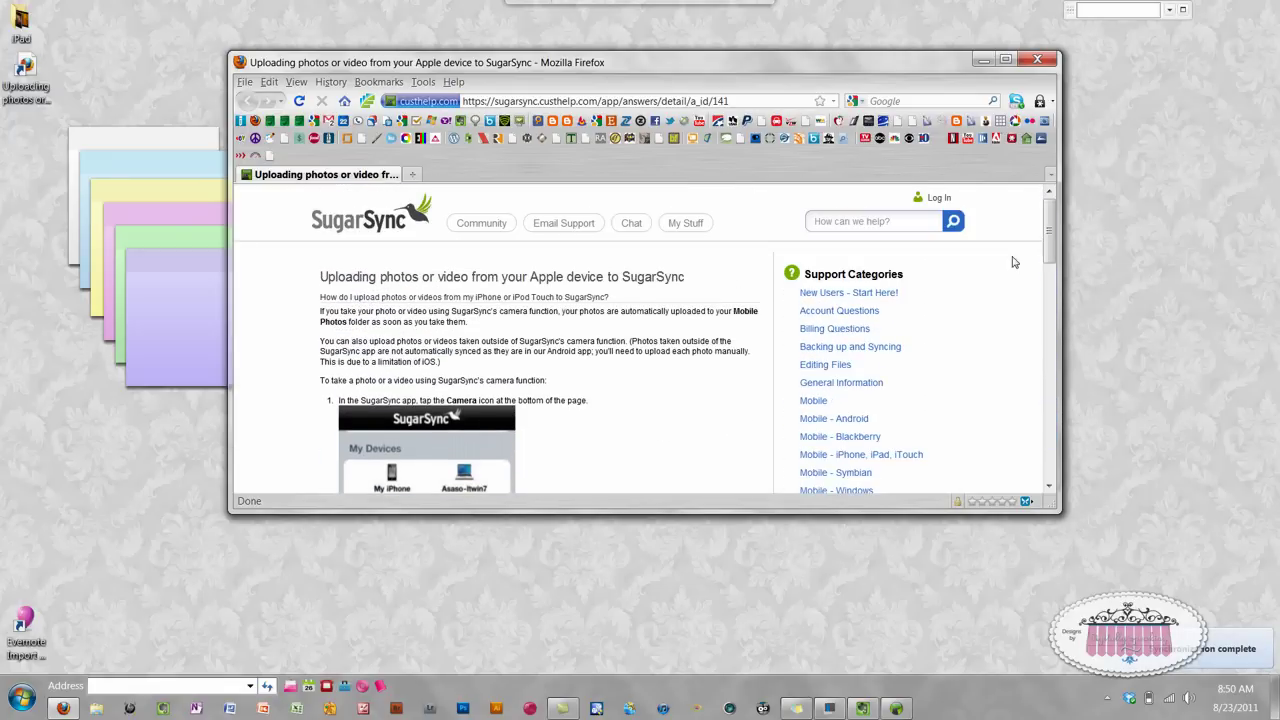
Close the Firefox help article to return to the SugarSync File Manager folder tree.
left_click(1037, 61)
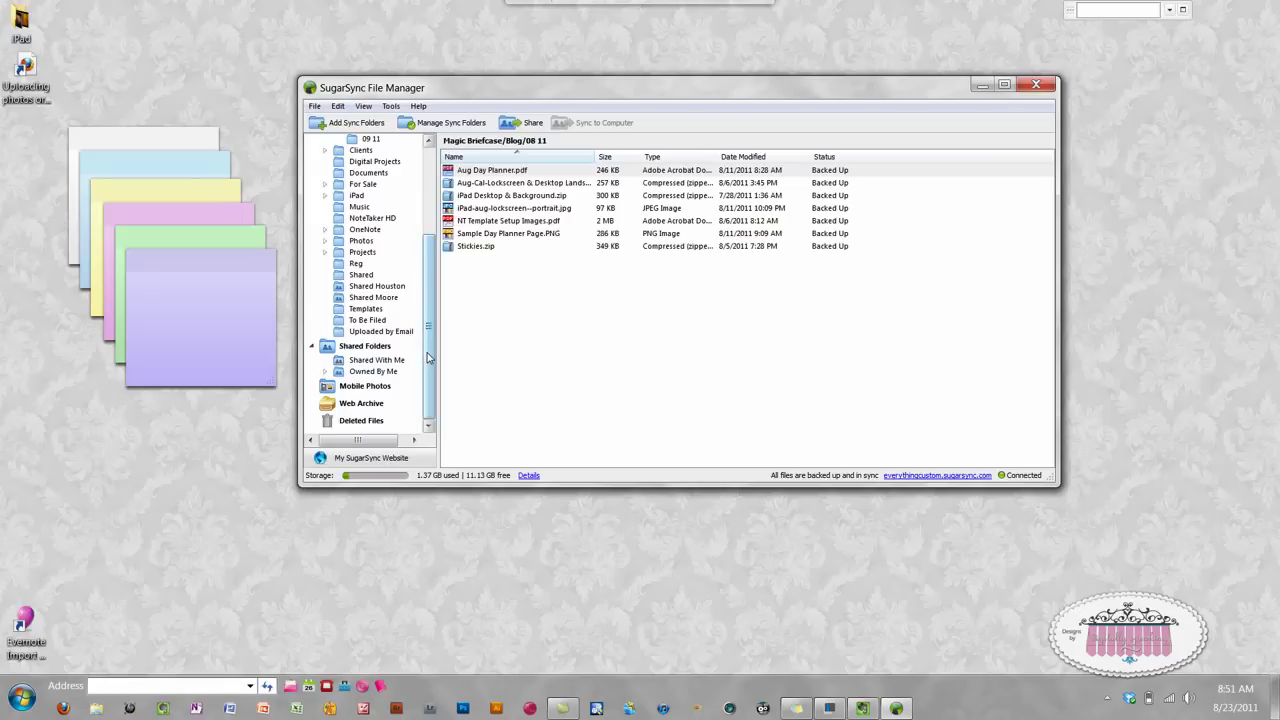
scroll(428, 358, "up", 2)
scroll(432, 325, "down", 2)
Show the Deleted Files view in File Manager and scroll through its empty list.
left_click(355, 421)
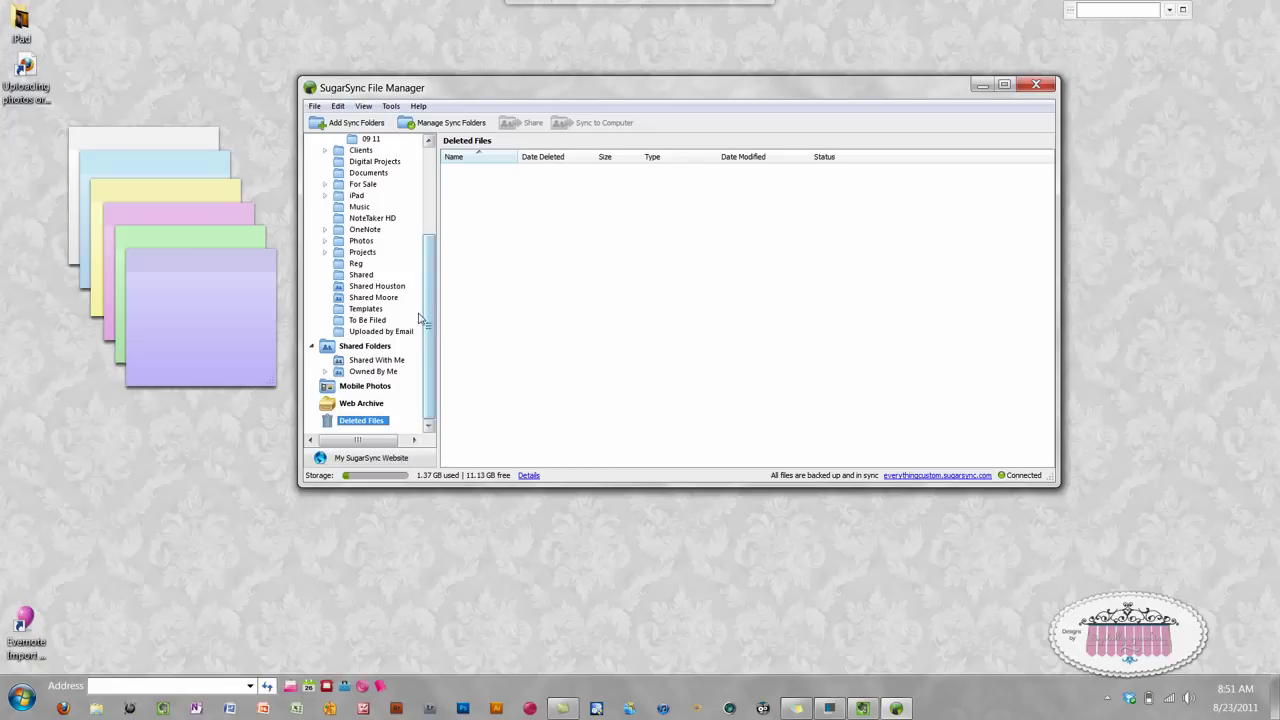
left_click_drag(428, 318, 428, 232)
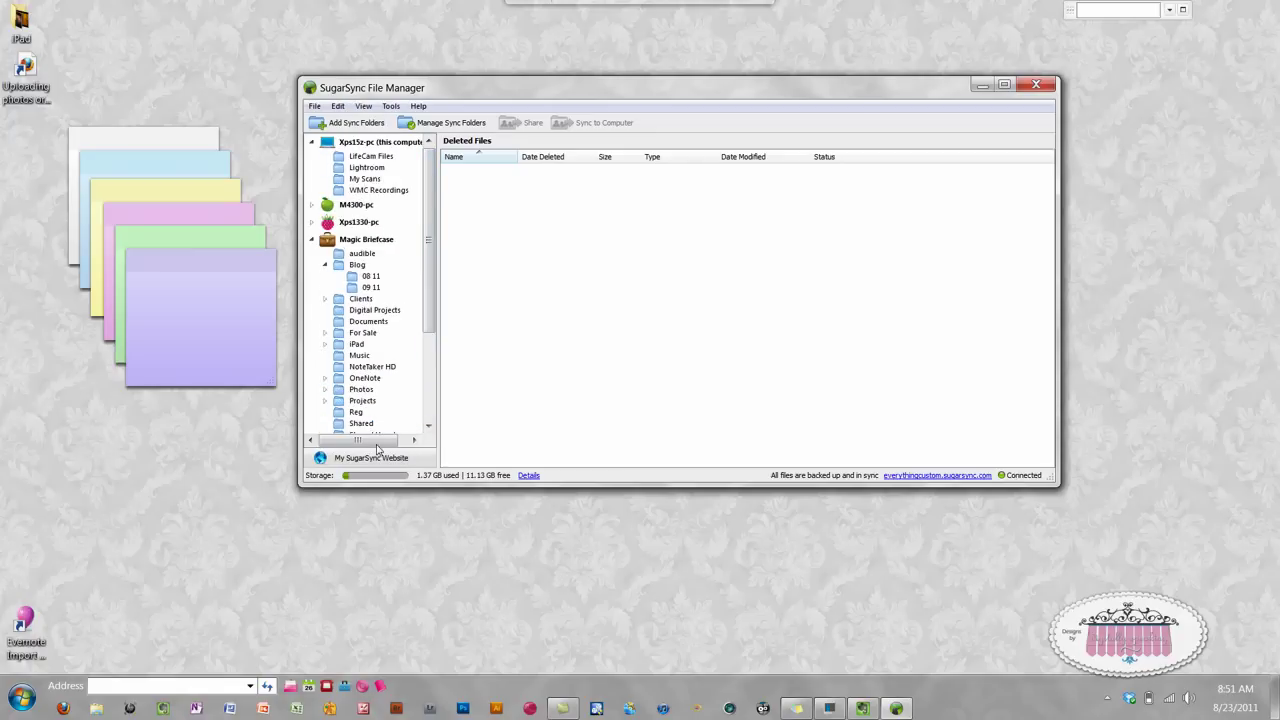
left_click_drag(428, 220, 430, 306)
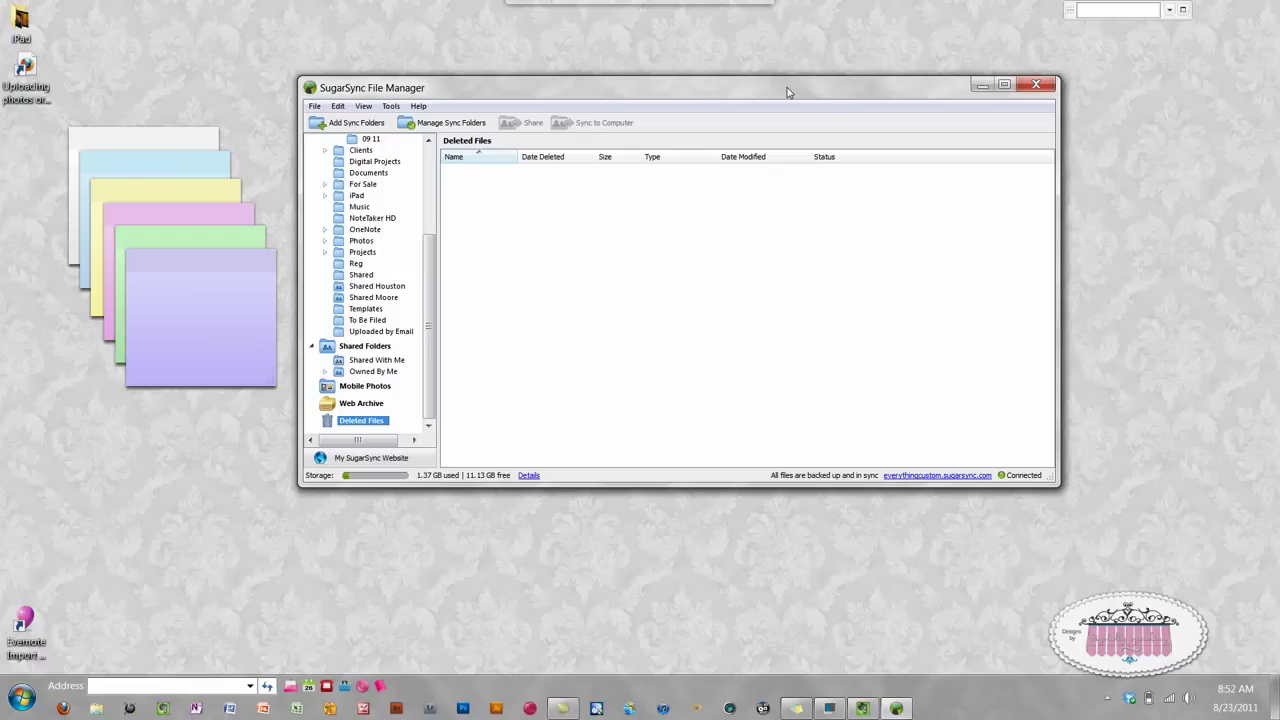
left_click_drag(431, 330, 431, 195)
scroll(433, 260, "down", 4)
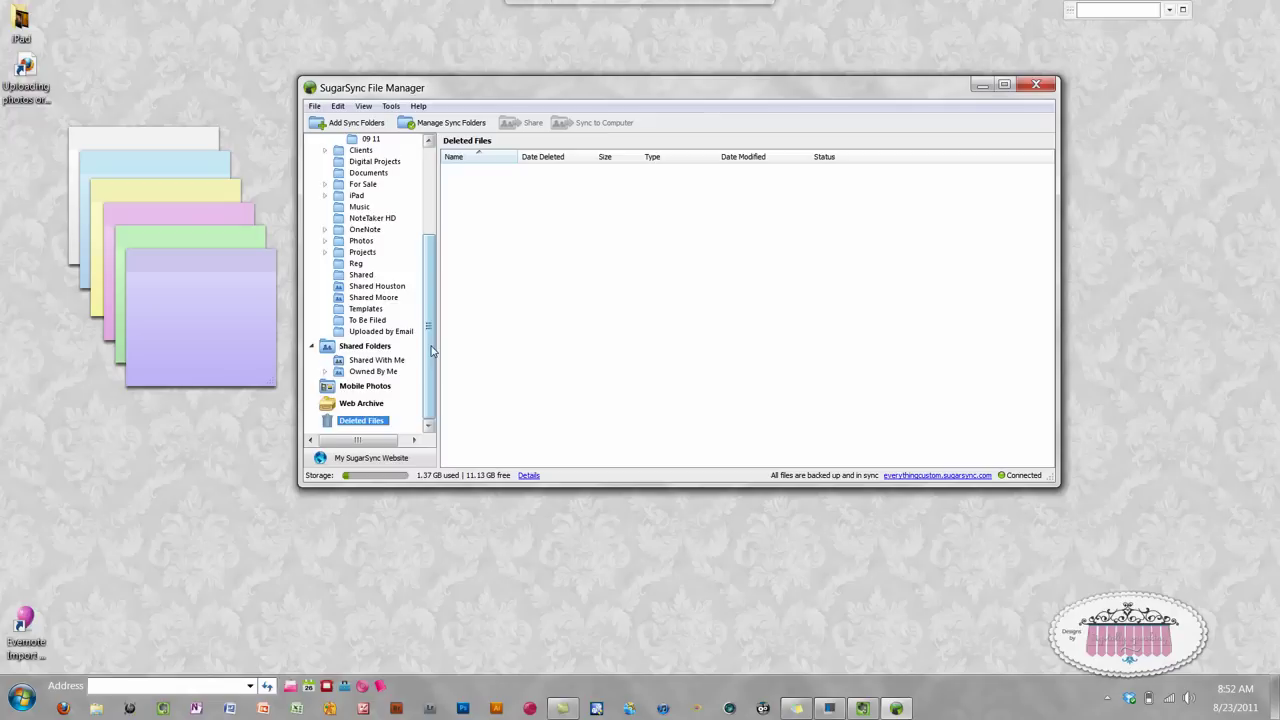
left_click_drag(432, 350, 437, 392)
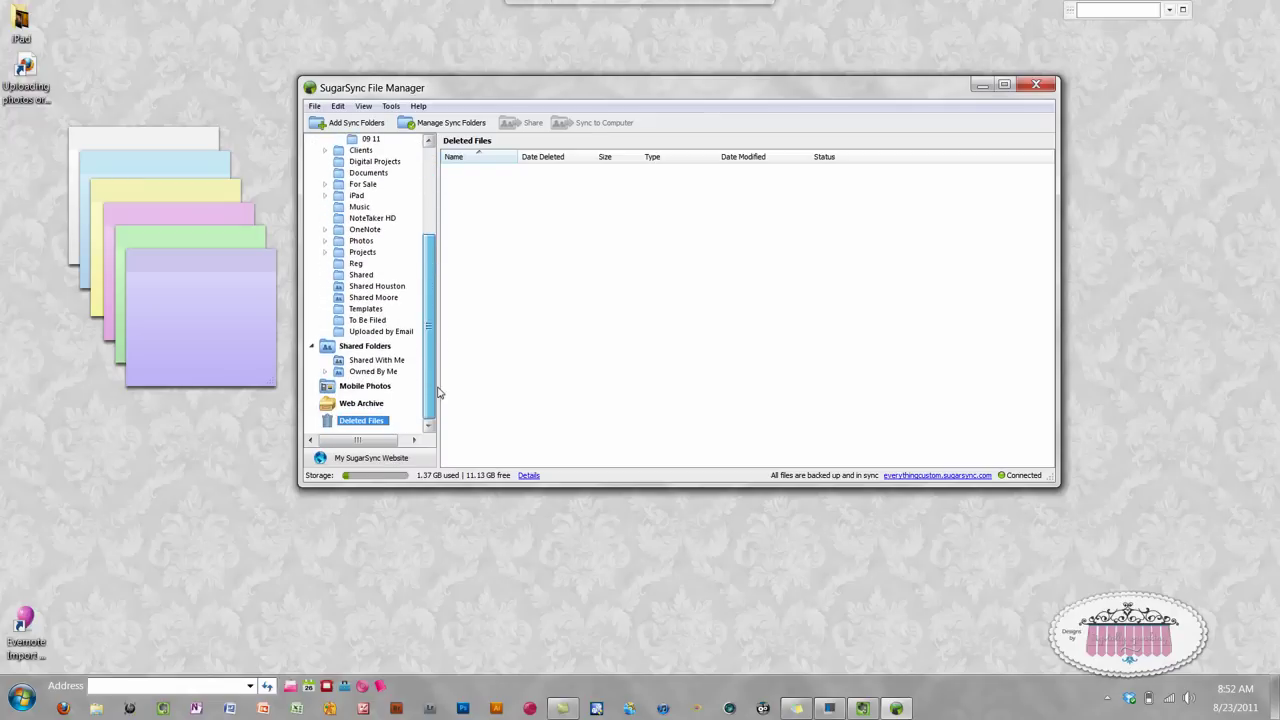